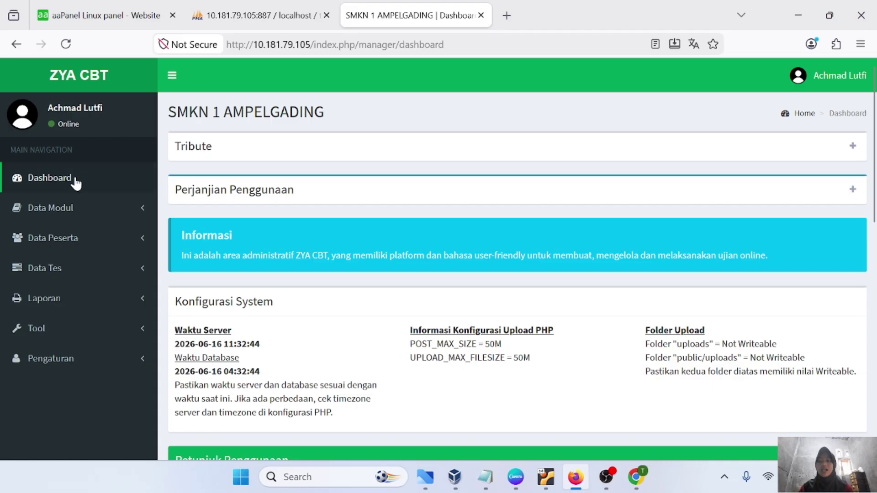
Open the Topik list under Data Modul
{"action": "scroll", "coordinate": [295, 245], "scroll_direction": "down", "scroll_amount": 3}
{"action": "scroll", "coordinate": [296, 251], "scroll_direction": "up", "scroll_amount": 3}
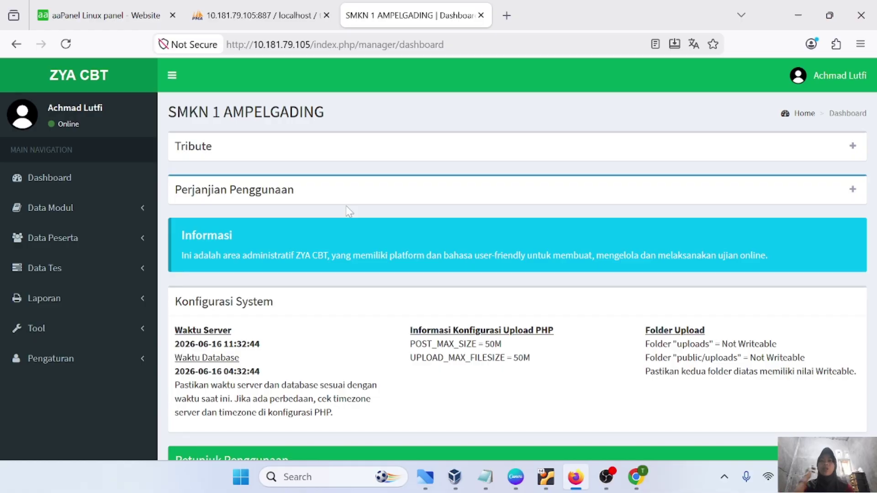
{"action": "left_click", "coordinate": [59, 216]}
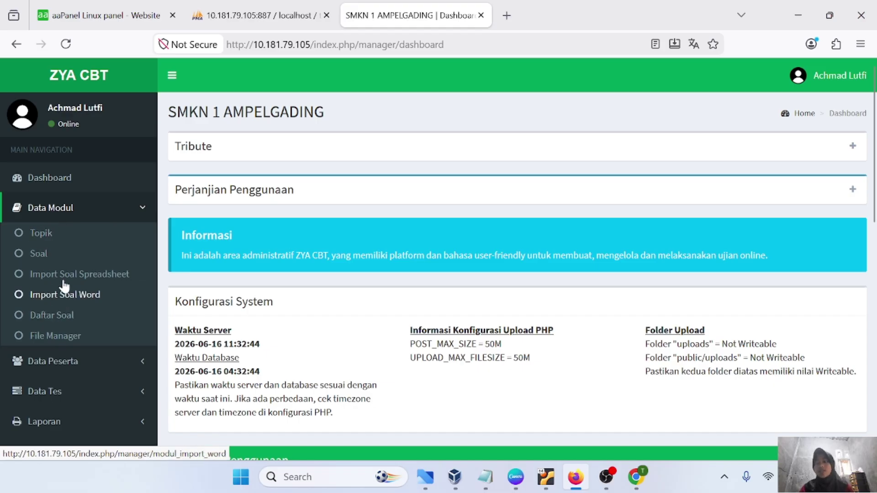
{"action": "left_click", "coordinate": [41, 237]}
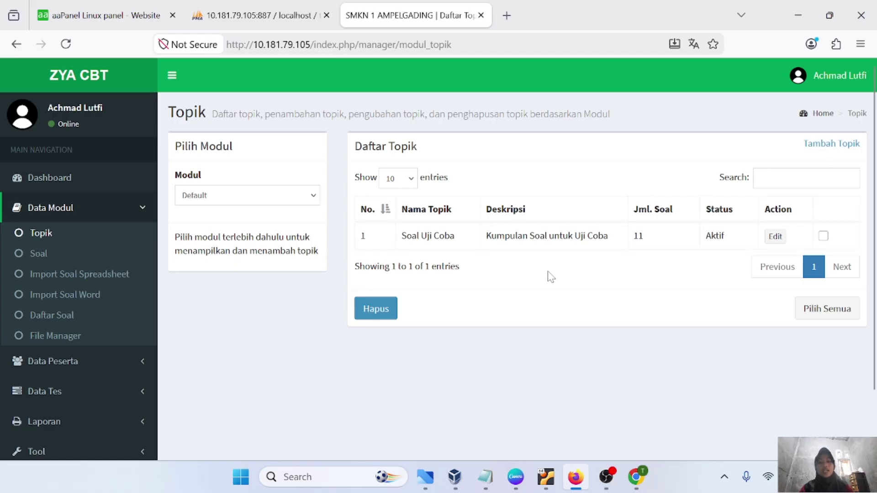
Add topic 'matematika' with description 'ini ujian tentang matematika'
{"action": "left_click", "coordinate": [832, 146]}
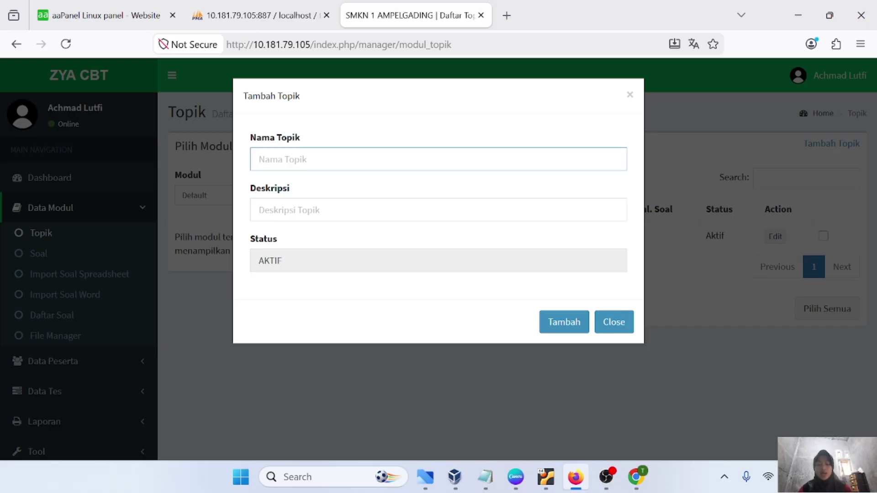
{"action": "key", "text": "Caps_Lock"}
{"action": "type", "text": "M"}
{"action": "key", "text": "Caps_Lock"}
{"action": "type", "text": "a"}
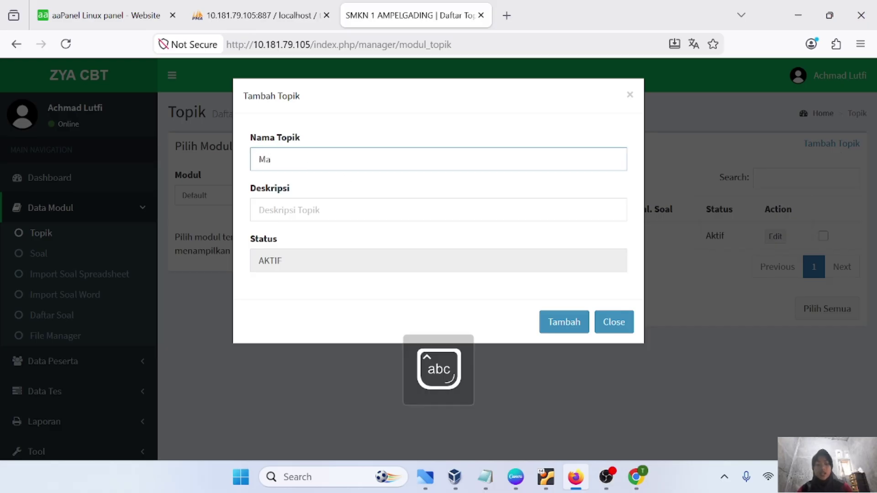
{"action": "key", "text": "BackSpace"}
{"action": "key", "text": "BackSpace"}
{"action": "type", "text": "matema"}
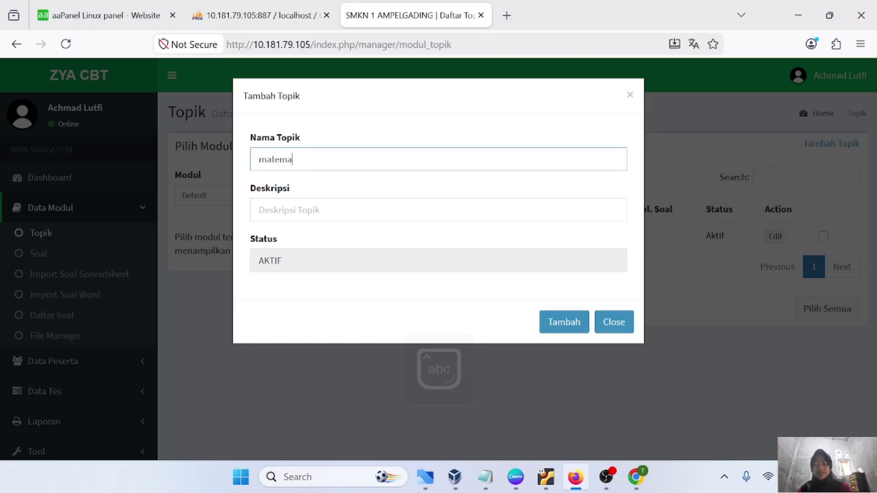
{"action": "type", "text": "tika"}
{"action": "key", "text": "Tab"}
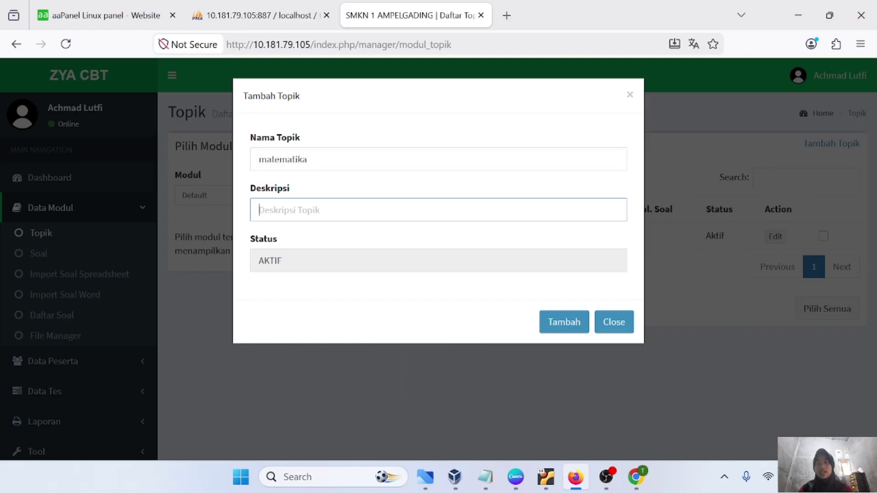
{"action": "type", "text": "ini ujian"}
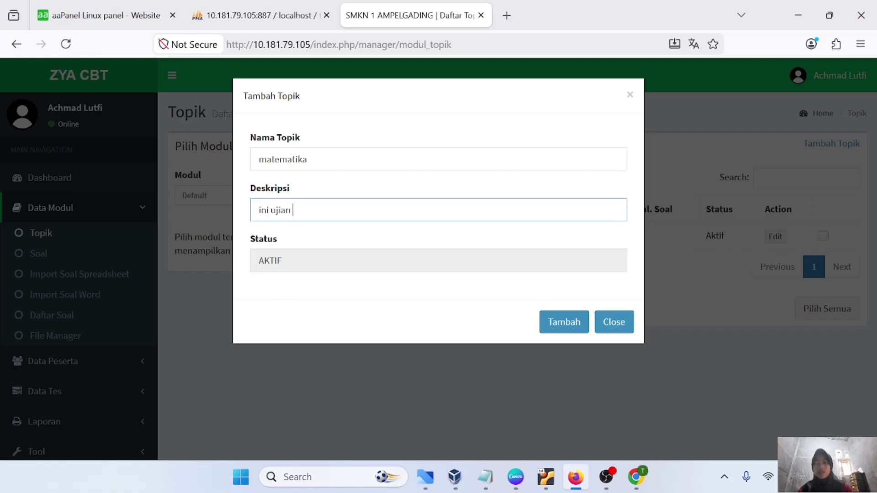
{"action": "type", "text": " tenra"}
{"action": "key", "text": "BackSpace"}
{"action": "key", "text": "BackSpace"}
{"action": "key", "text": "BackSpace"}
{"action": "type", "text": "tang matematika"}
{"action": "left_click", "coordinate": [282, 260]}
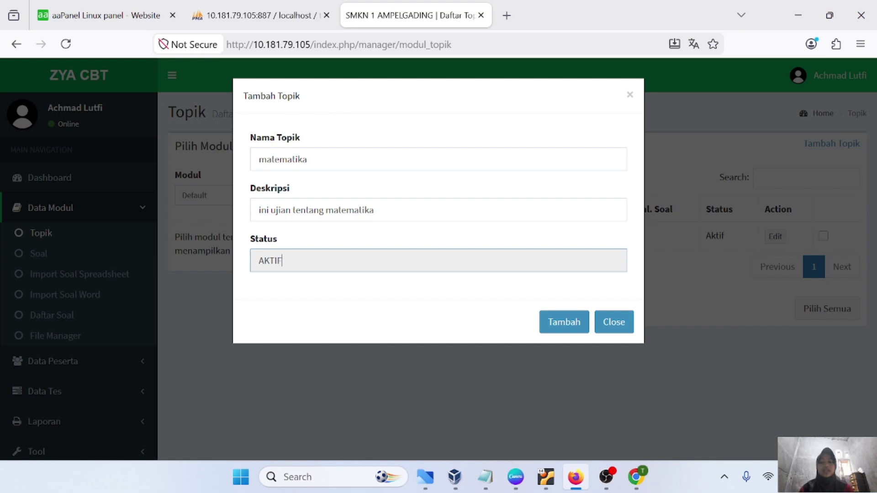
{"action": "left_click", "coordinate": [555, 333]}
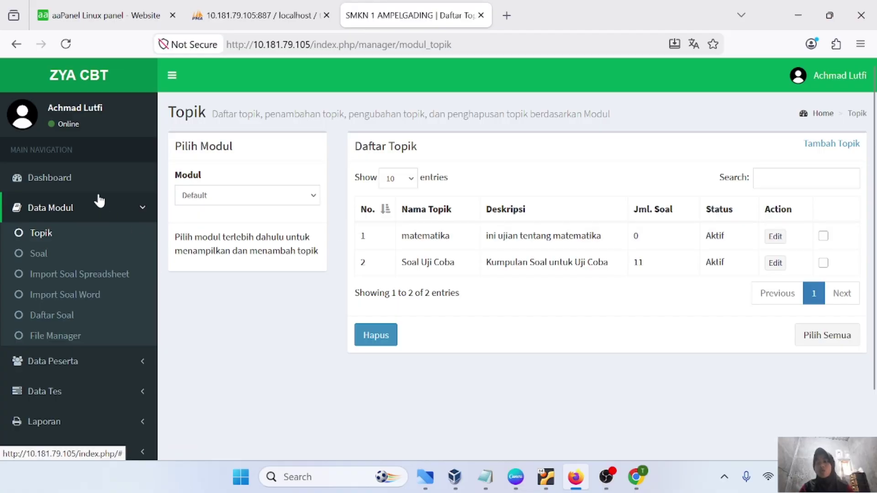
Under Data Peserta > Daftar Group, add a participant group named 'XI TJKT 1'
{"action": "left_click", "coordinate": [114, 211]}
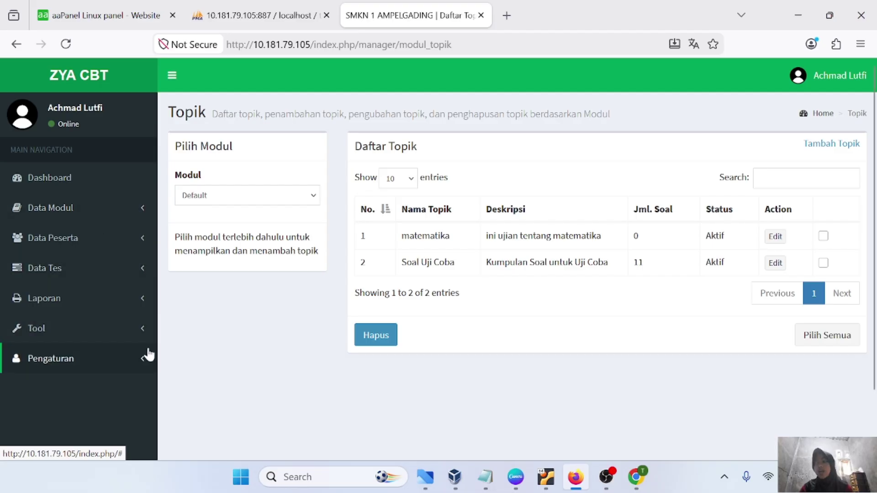
{"action": "left_click", "coordinate": [102, 248]}
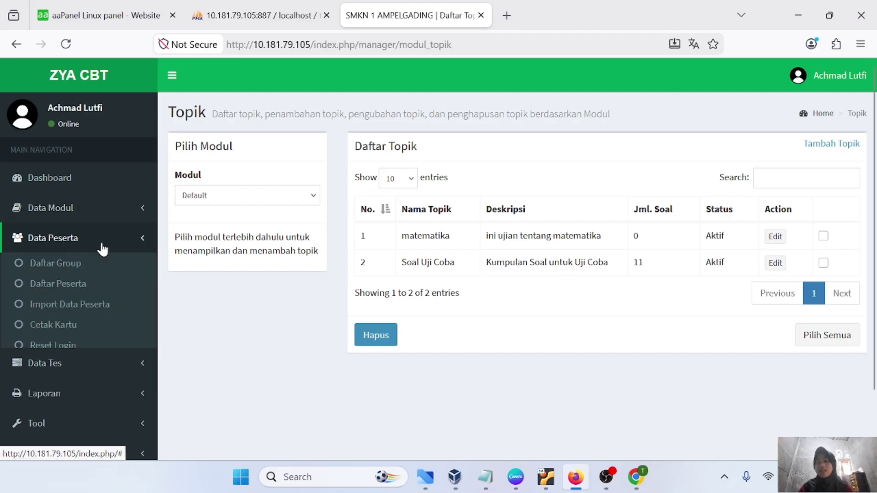
{"action": "left_click", "coordinate": [50, 265]}
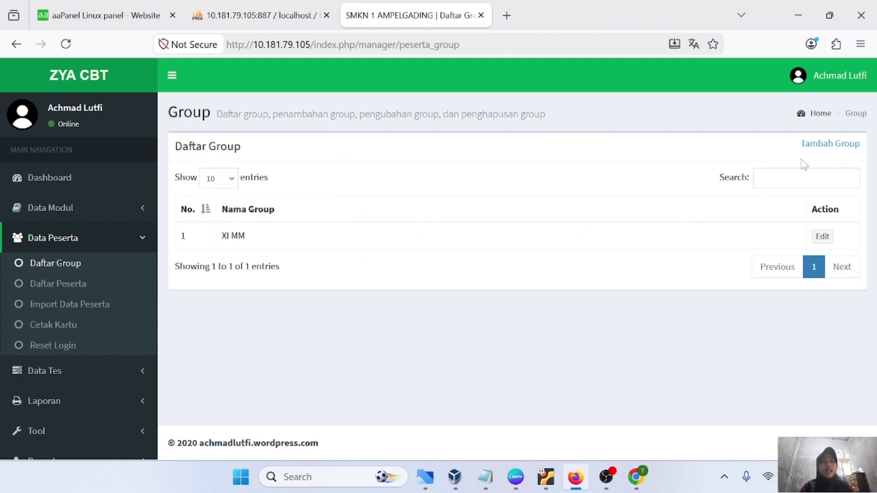
{"action": "left_click", "coordinate": [830, 146]}
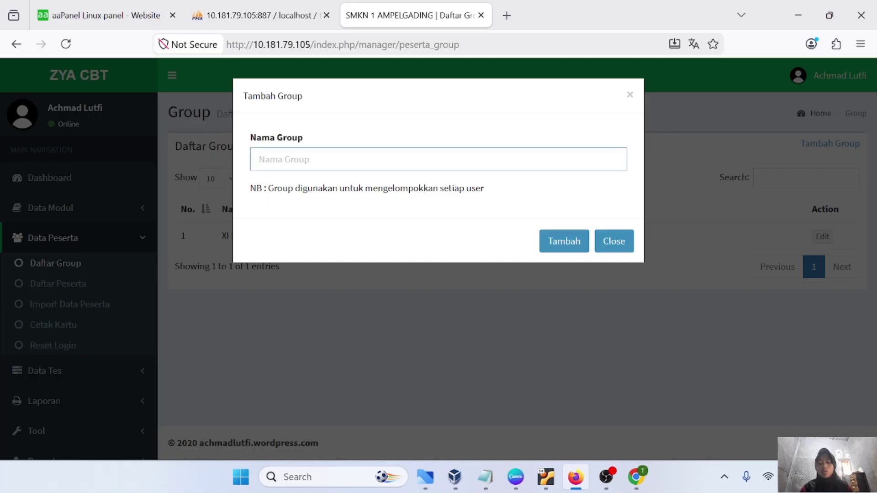
{"action": "key", "text": "Caps_Lock"}
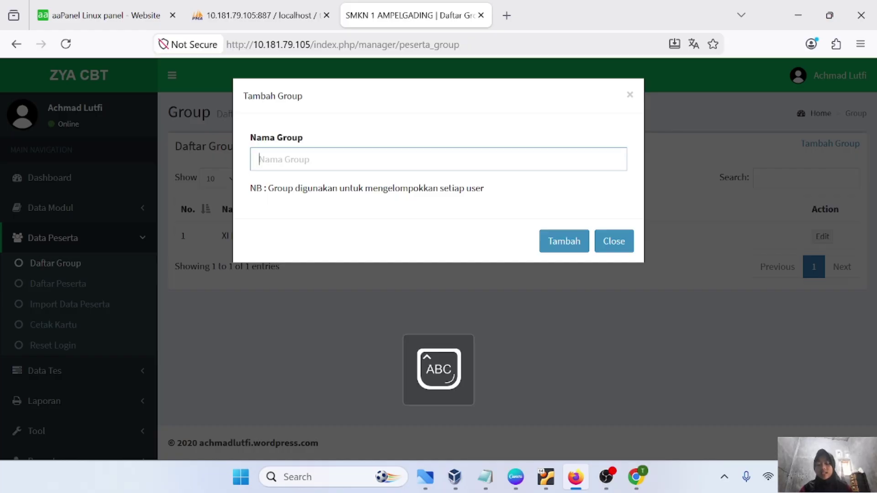
{"action": "type", "text": "XI"}
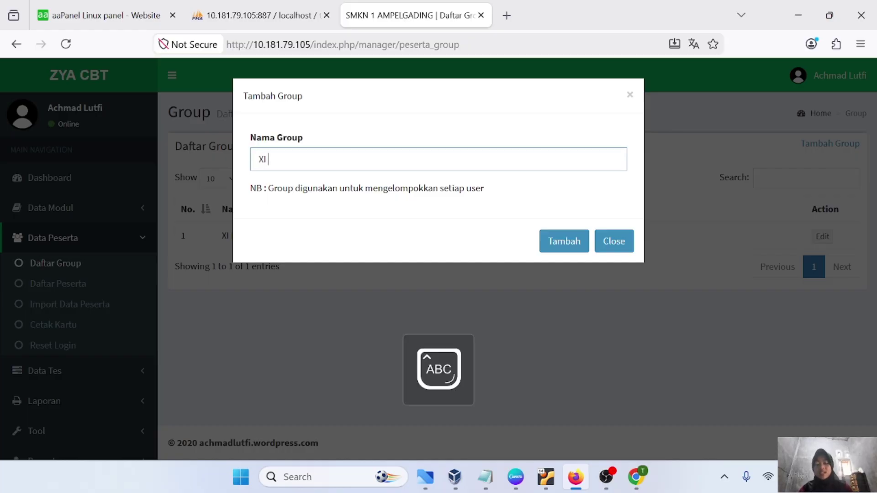
{"action": "type", "text": " TJKT 1"}
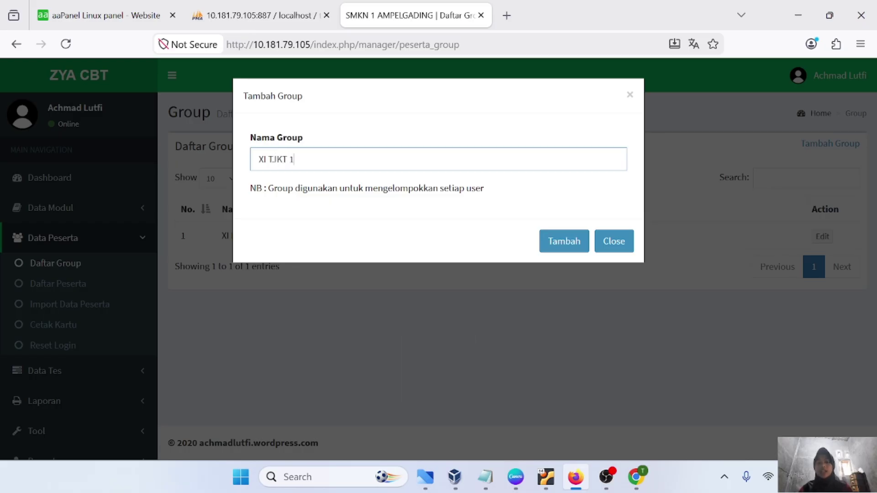
{"action": "key", "text": "Caps_Lock"}
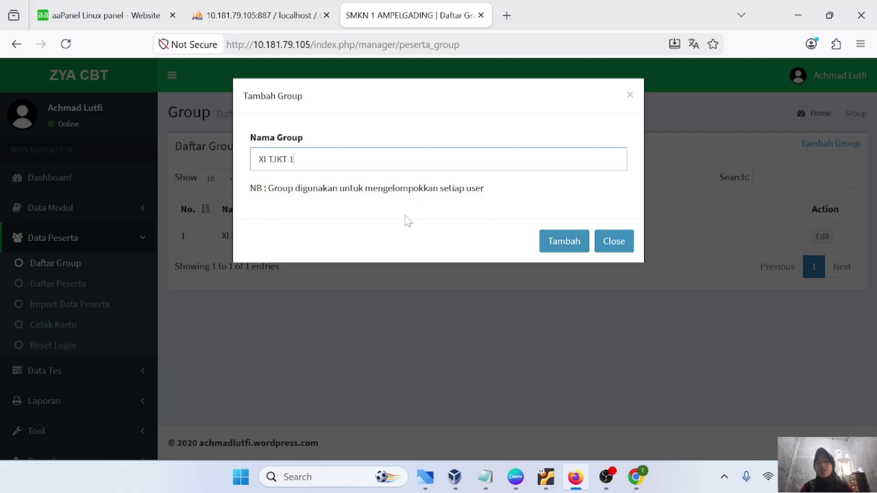
{"action": "left_click", "coordinate": [549, 243]}
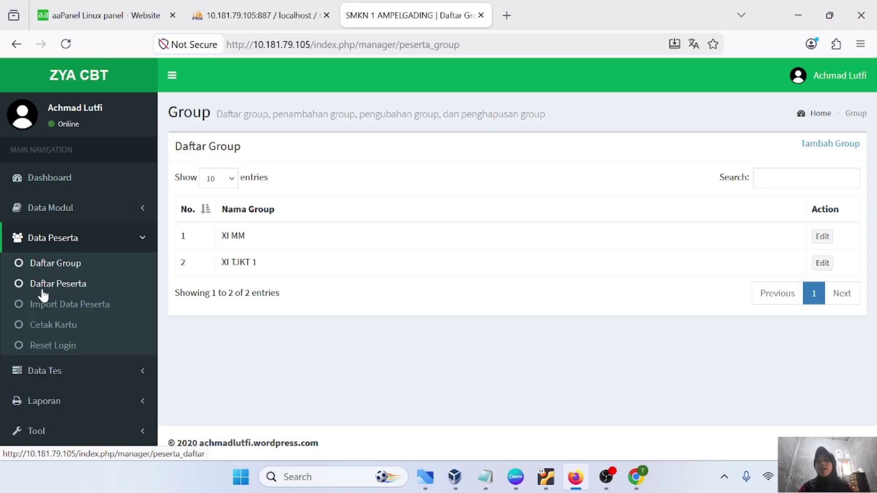
Start a new participant, entering the student's username, password and full name
{"action": "left_click", "coordinate": [72, 290]}
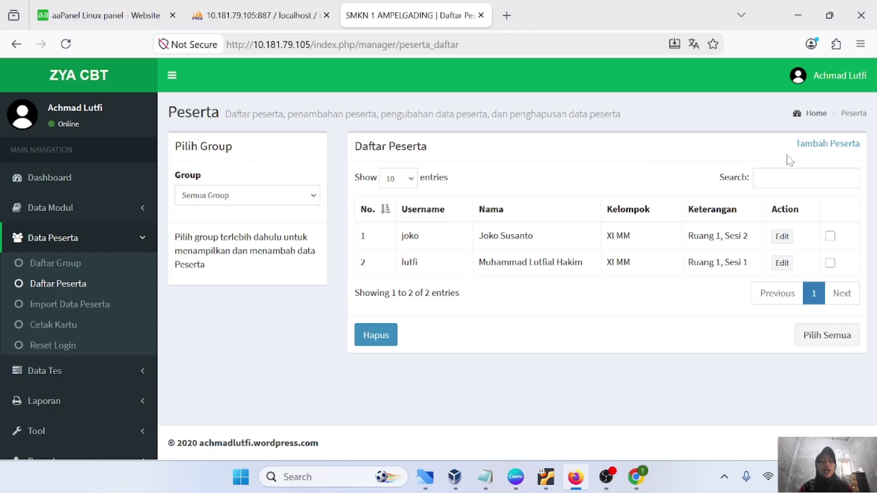
{"action": "left_click", "coordinate": [823, 147]}
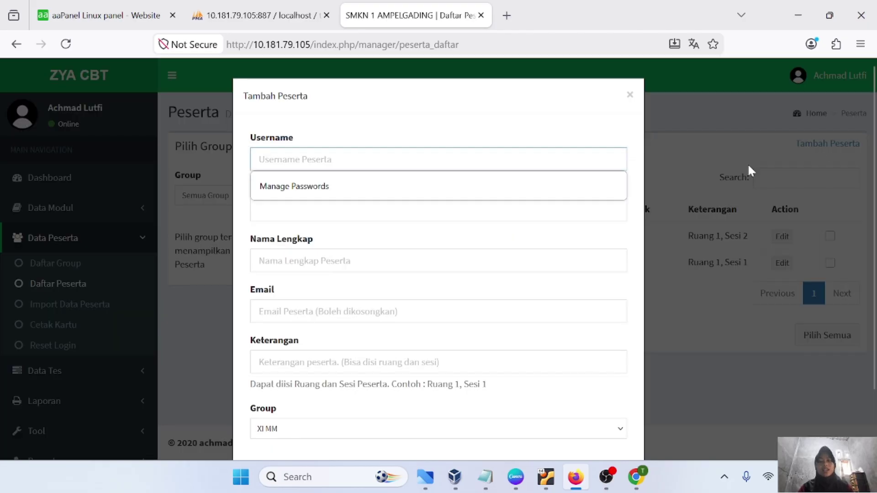
{"action": "left_click", "coordinate": [411, 161]}
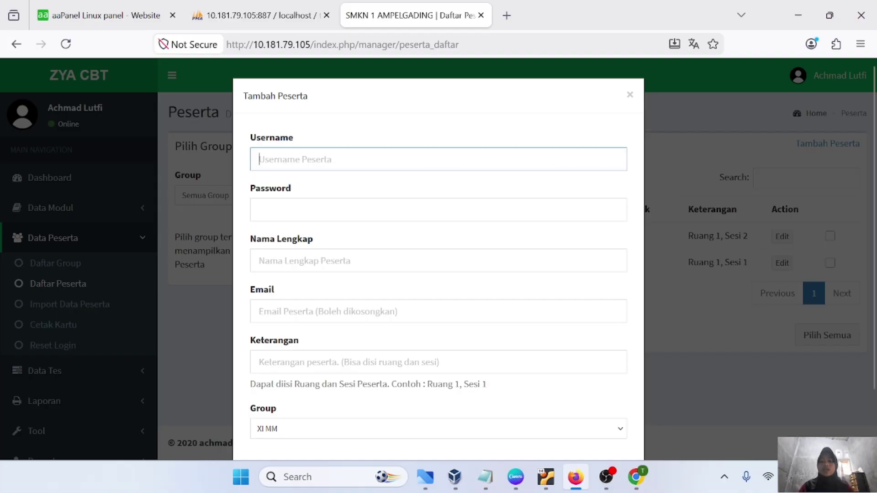
{"action": "type", "text": "th"}
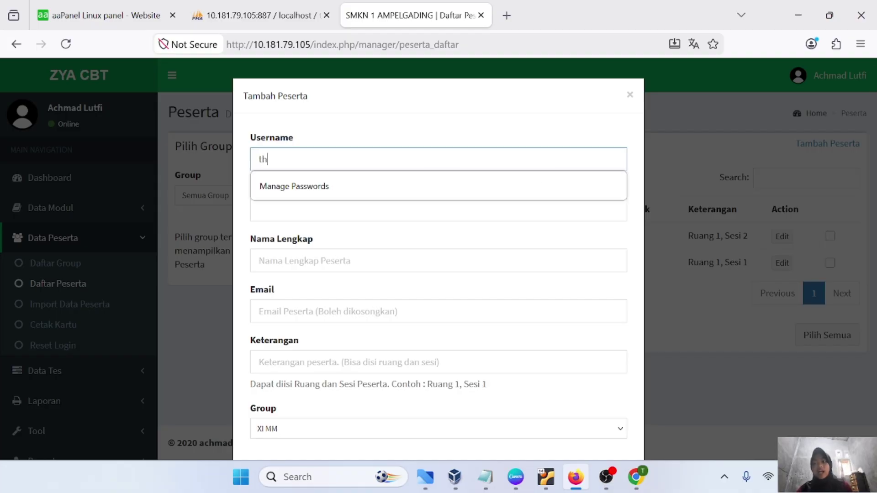
{"action": "type", "text": "alita"}
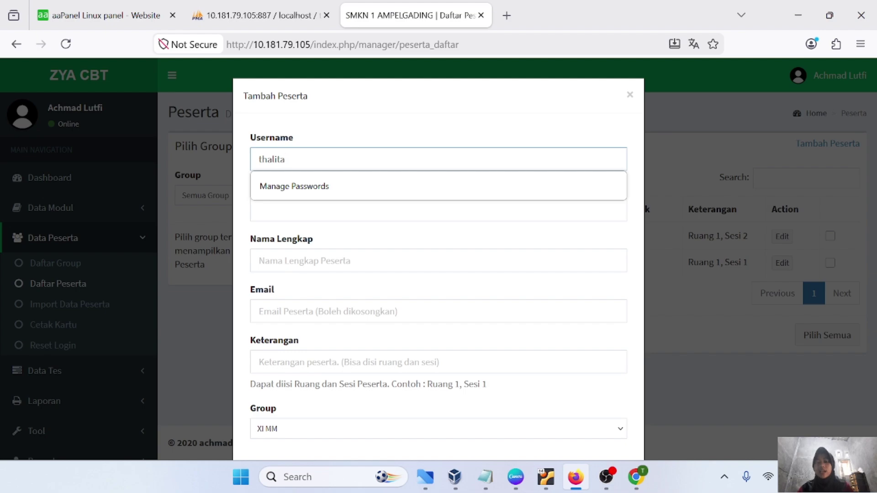
{"action": "left_click", "coordinate": [320, 210]}
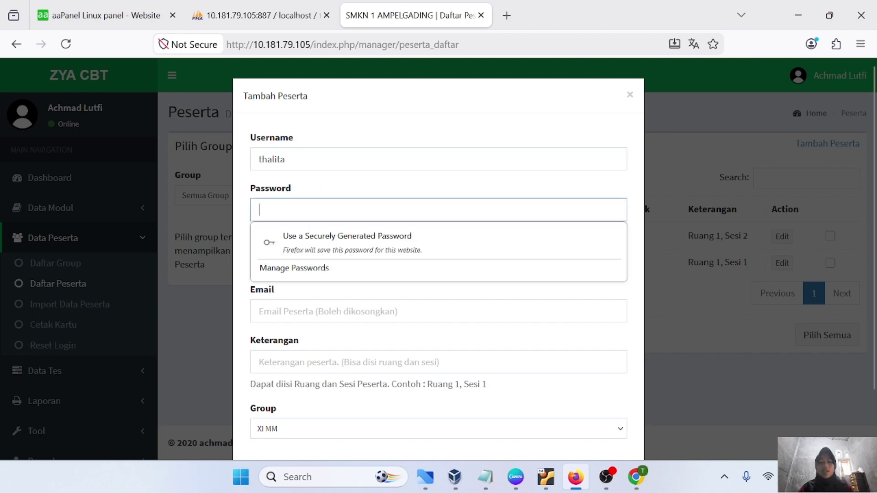
{"action": "type", "text": "1•••••••••"}
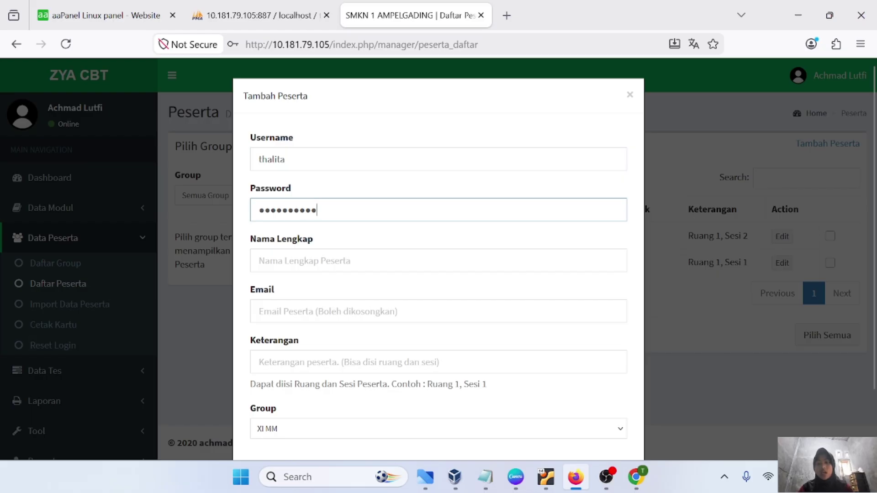
{"action": "left_click", "coordinate": [259, 260]}
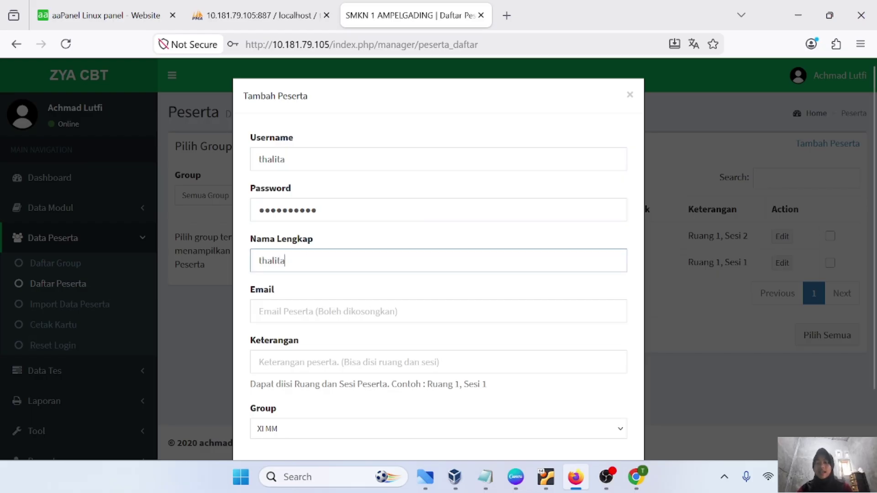
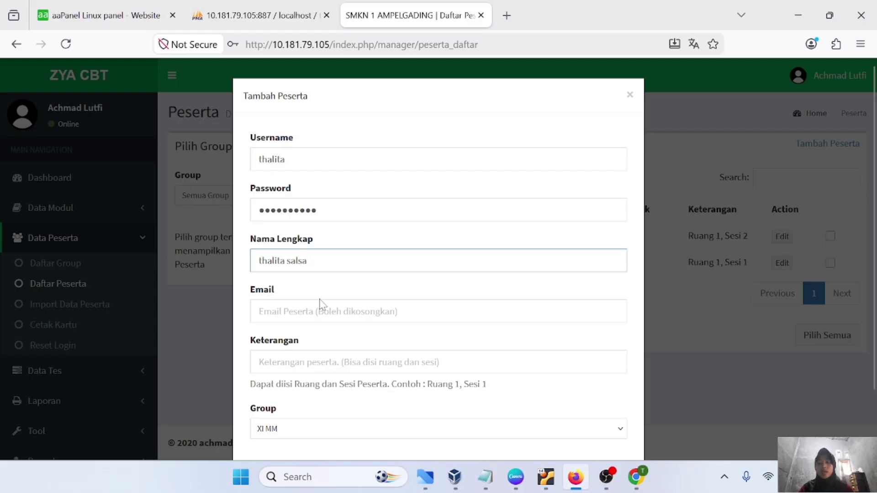
Add the note 'ruang 10, sesi 2', assign group XI TJKT 1, and save the participant
{"action": "scroll", "coordinate": [439, 256], "scroll_direction": "down", "scroll_amount": 2}
{"action": "key", "text": "Tab"}
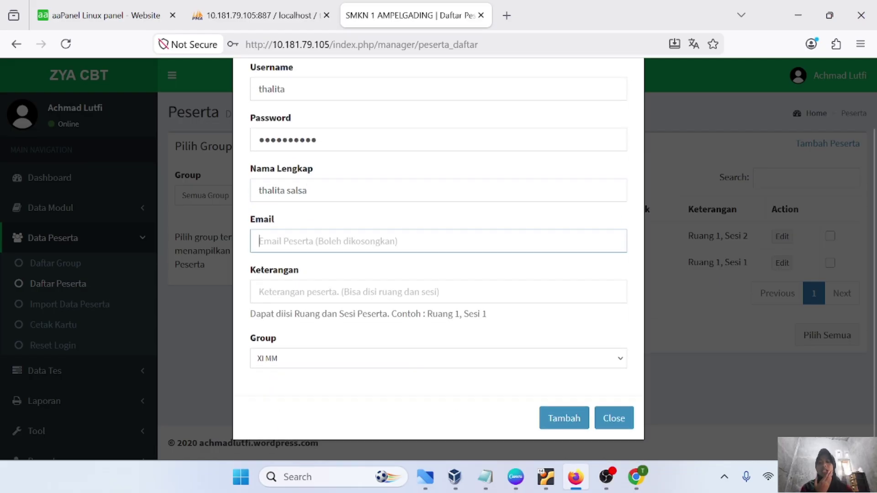
{"action": "key", "text": "Tab"}
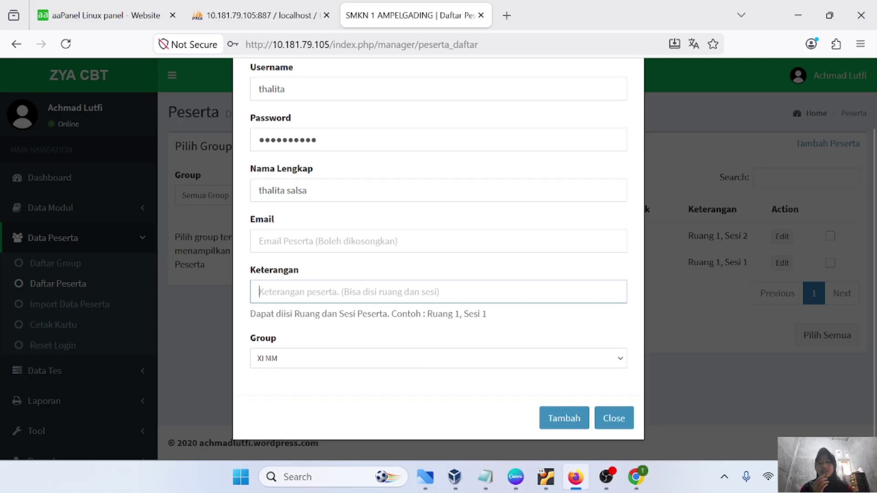
{"action": "type", "text": "ruan"}
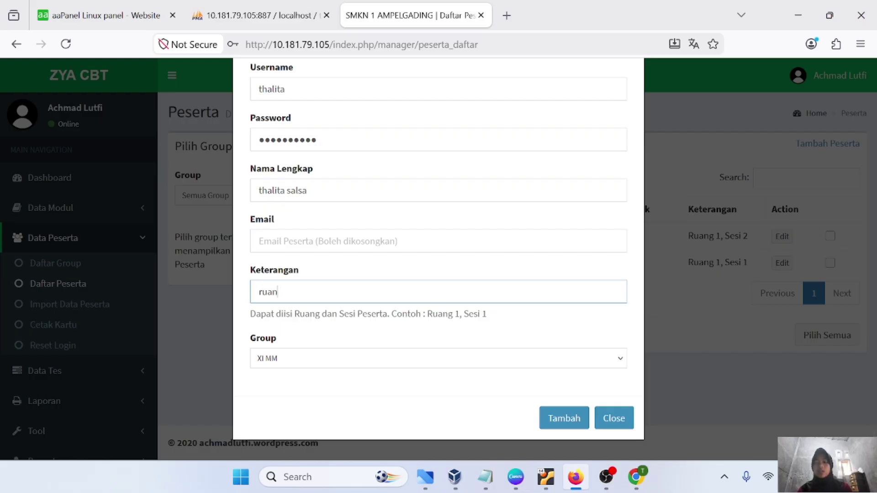
{"action": "type", "text": "g 10"}
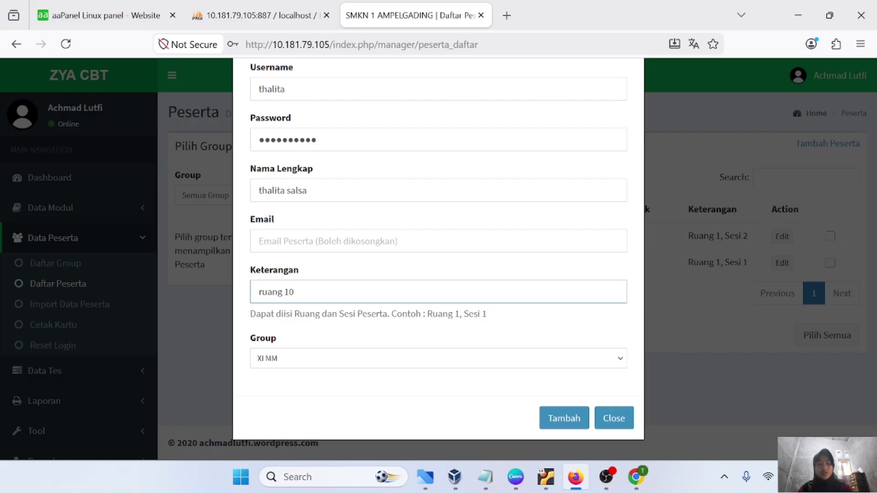
{"action": "type", "text": ", sesi 2"}
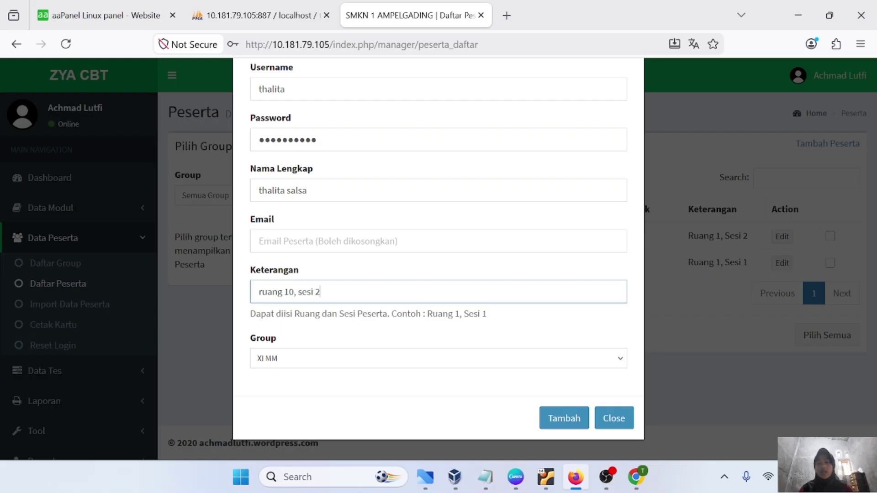
{"action": "left_click", "coordinate": [293, 357]}
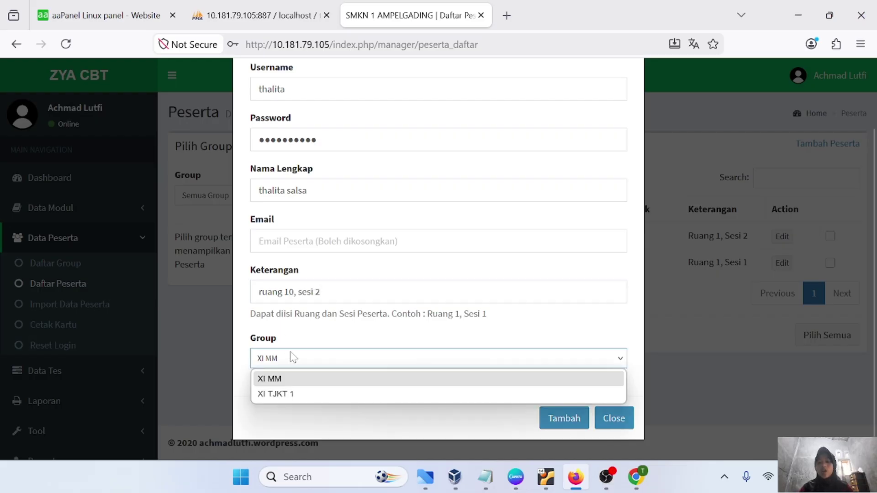
{"action": "left_click", "coordinate": [279, 393]}
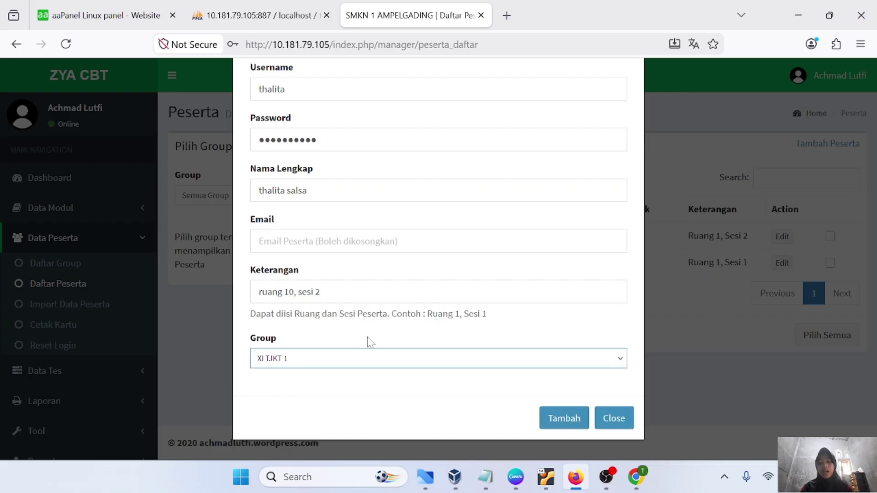
{"action": "left_click", "coordinate": [562, 419]}
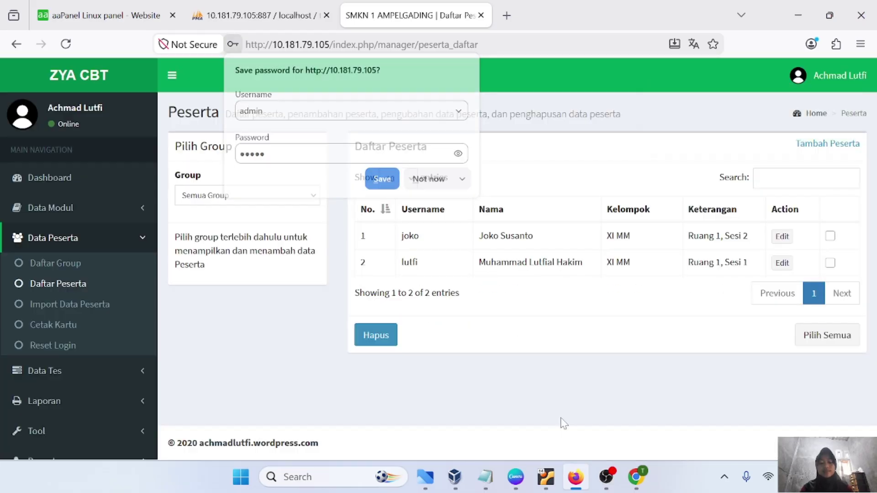
Decline Firefox's offer to save the participant's password
{"action": "left_click", "coordinate": [430, 179]}
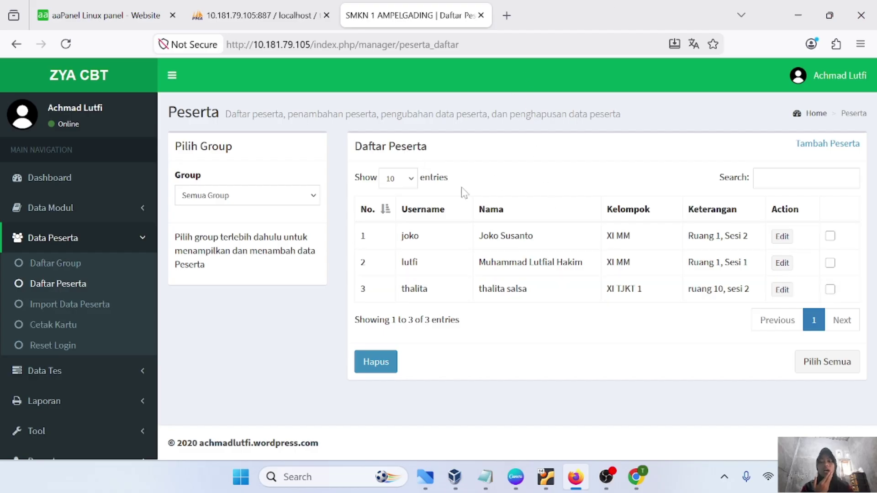
Load the student login page at 10.181.79.105/index.php in a new tab
{"action": "left_click", "coordinate": [507, 16]}
{"action": "type", "text": "10.181.79.105:21211/"}
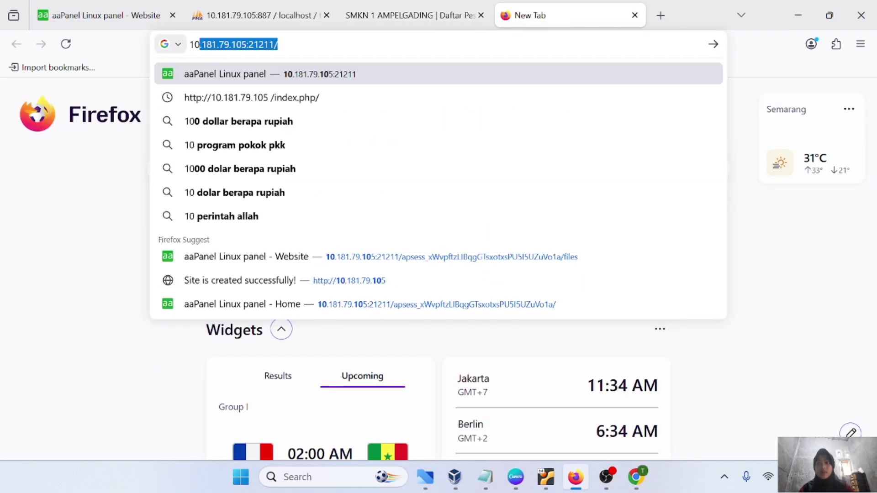
{"action": "key", "text": "End"}
{"action": "key", "text": "BackSpace"}
{"action": "key", "text": "BackSpace"}
{"action": "key", "text": "BackSpace"}
{"action": "key", "text": "BackSpace"}
{"action": "key", "text": "BackSpace"}
{"action": "key", "text": "BackSpace"}
{"action": "key", "text": "BackSpace"}
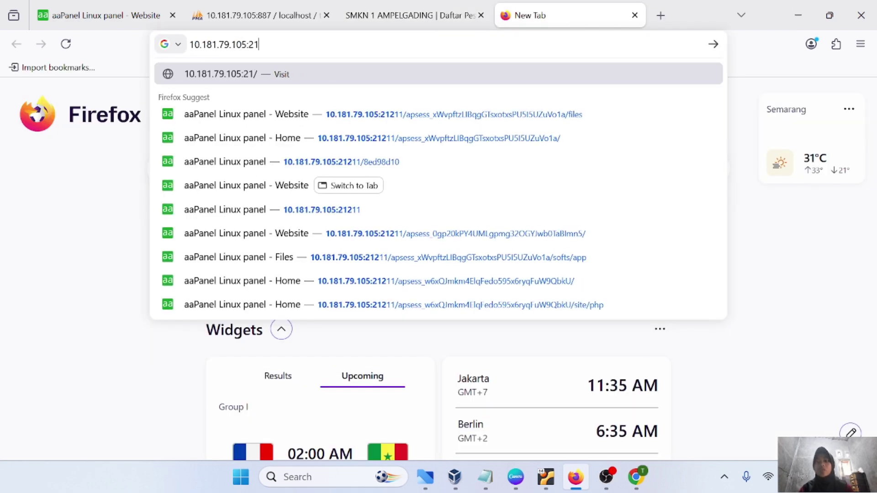
{"action": "type", "text": "/"}
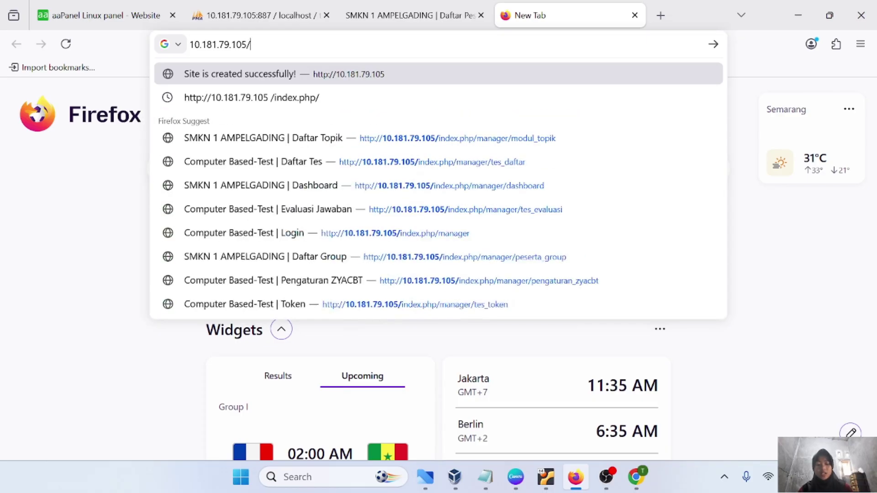
{"action": "type", "text": "index."}
{"action": "key", "text": "Return"}
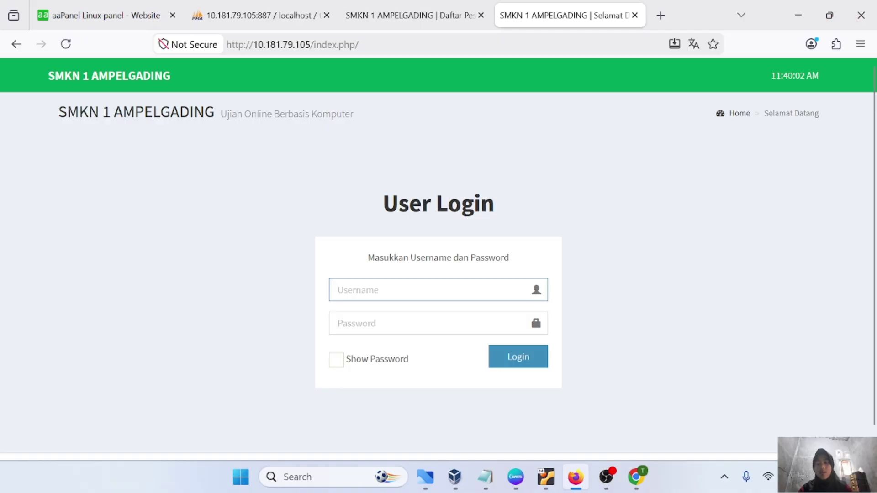
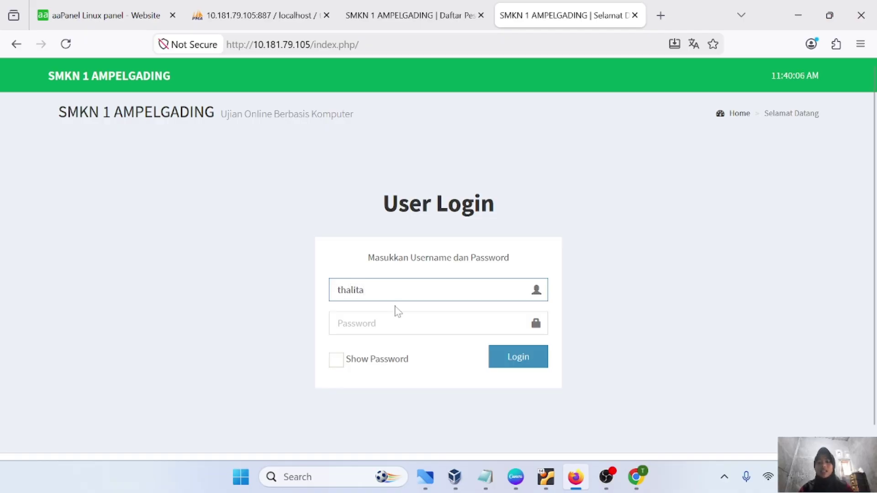
Log in with the new student's username and password
{"action": "key", "text": "Tab"}
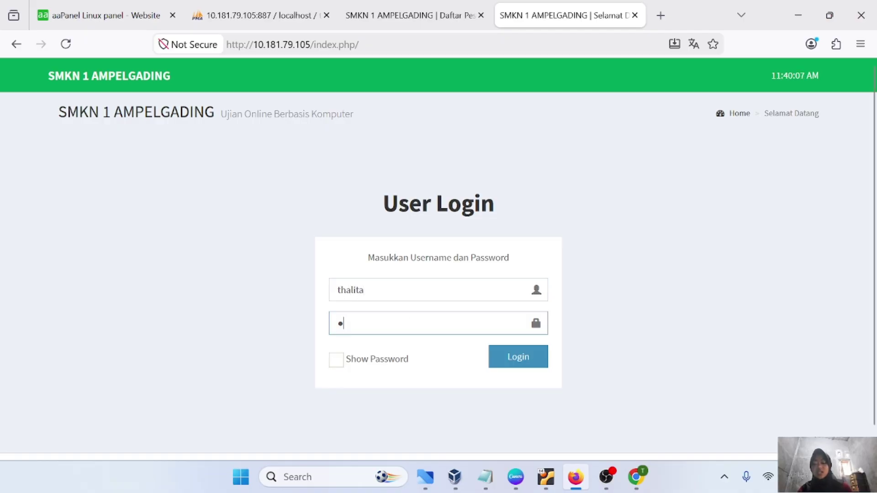
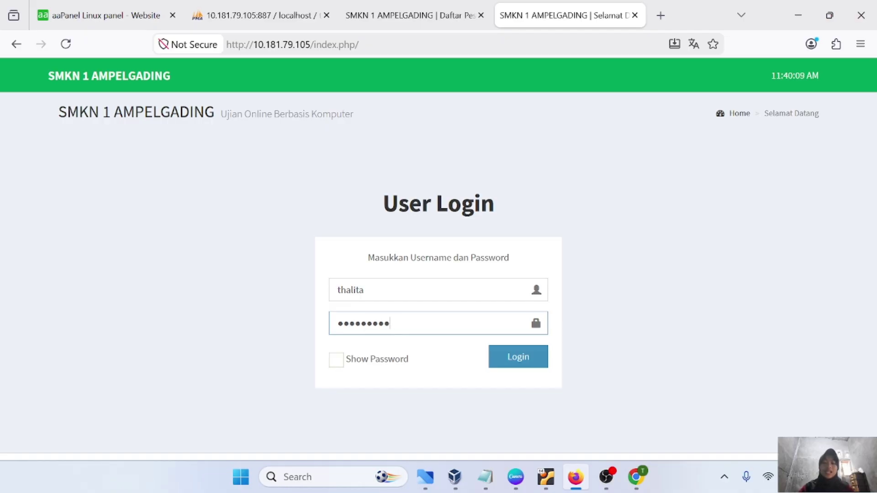
{"action": "left_click", "coordinate": [383, 15]}
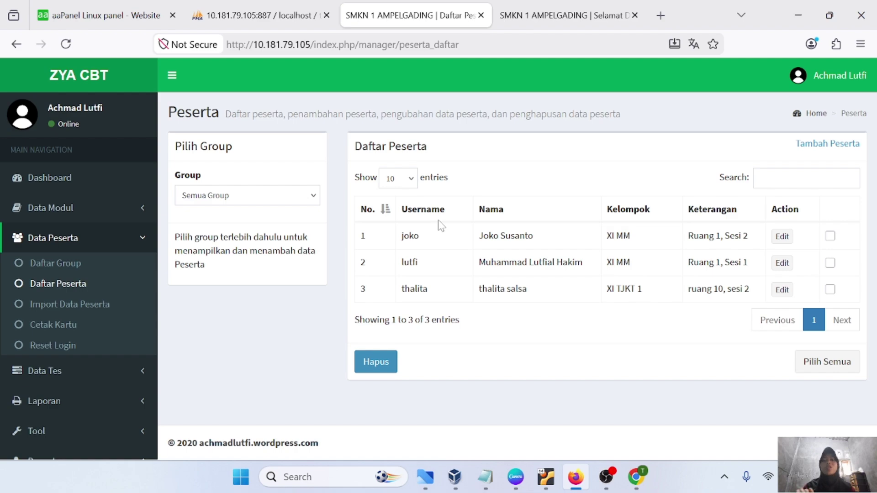
{"action": "key", "text": "ctrl+Tab"}
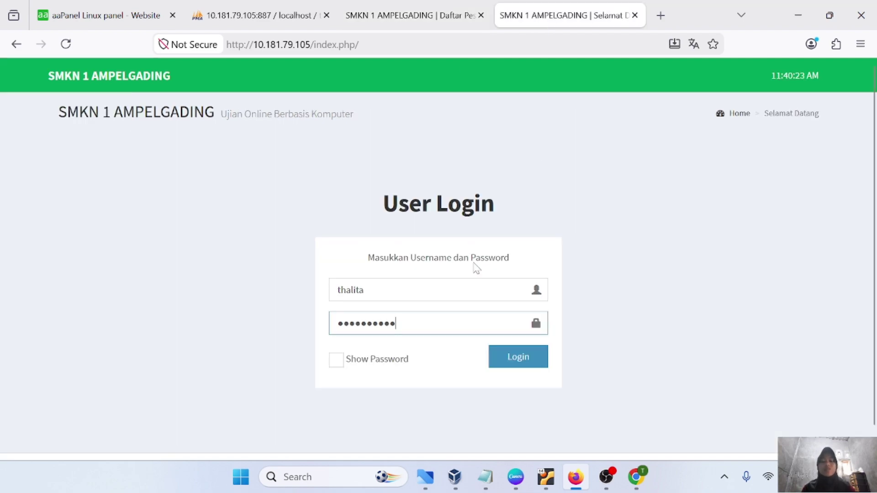
{"action": "left_click", "coordinate": [419, 17]}
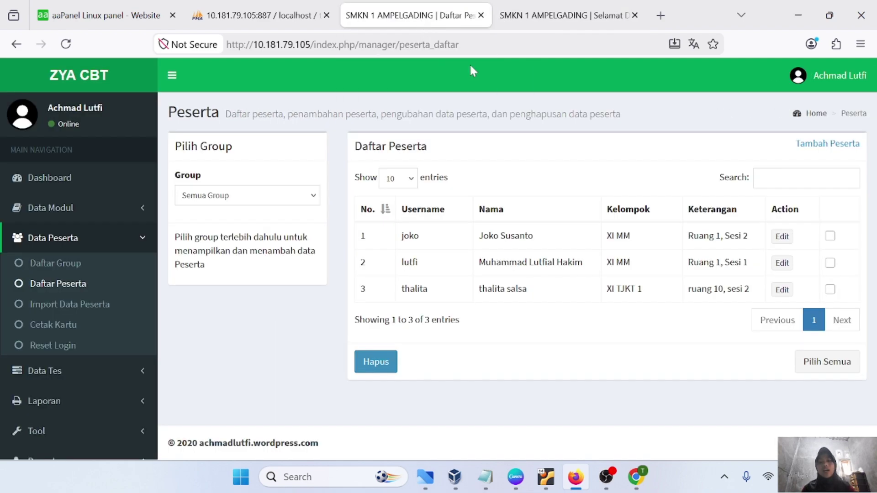
{"action": "left_click", "coordinate": [526, 13]}
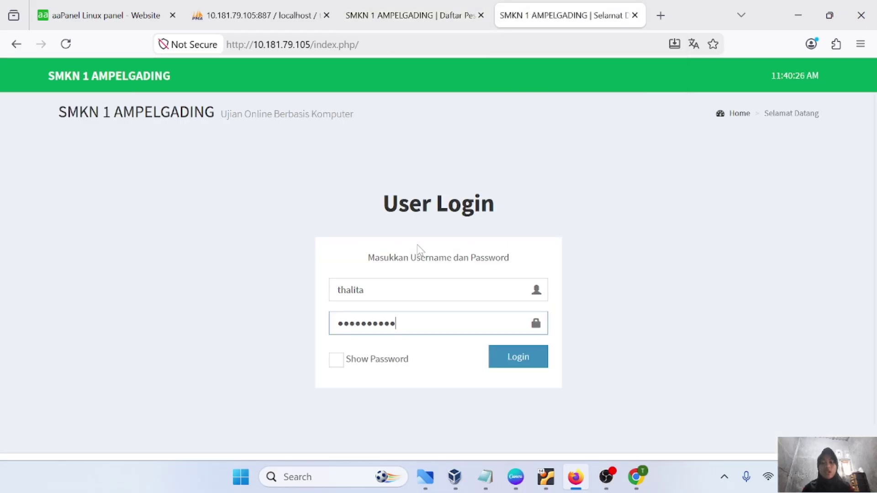
{"action": "left_click", "coordinate": [393, 16]}
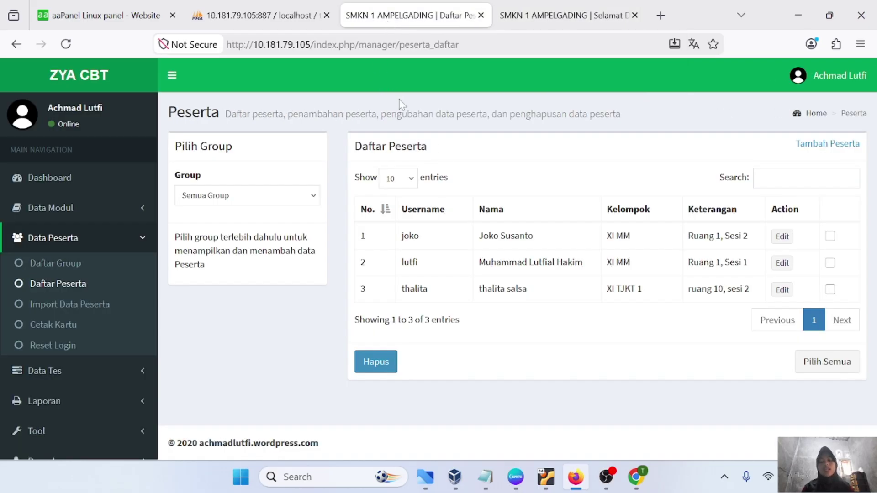
{"action": "left_click", "coordinate": [525, 14]}
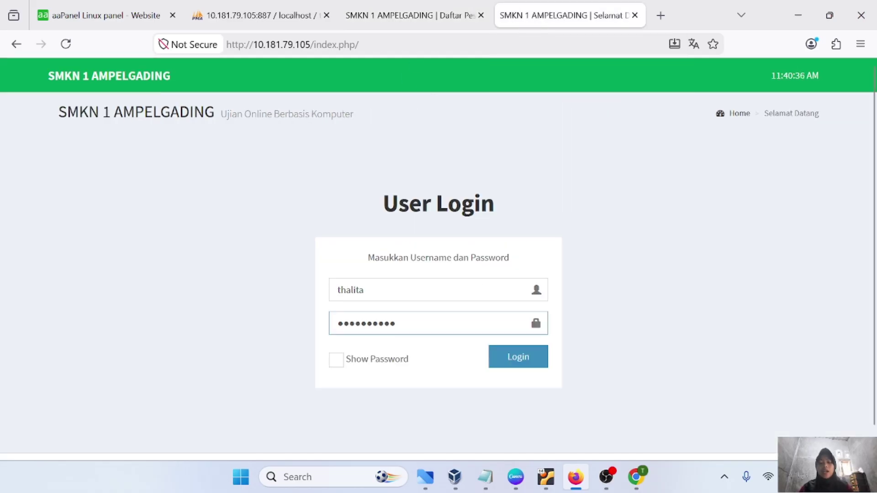
{"action": "left_click", "coordinate": [508, 356]}
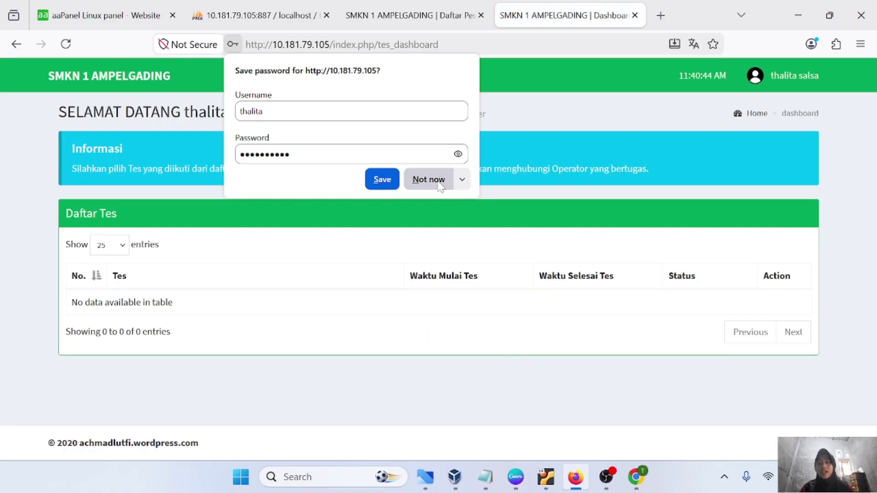
Decline saving the student's password to reveal the empty Daftar Tes dashboard
{"action": "left_click", "coordinate": [440, 185]}
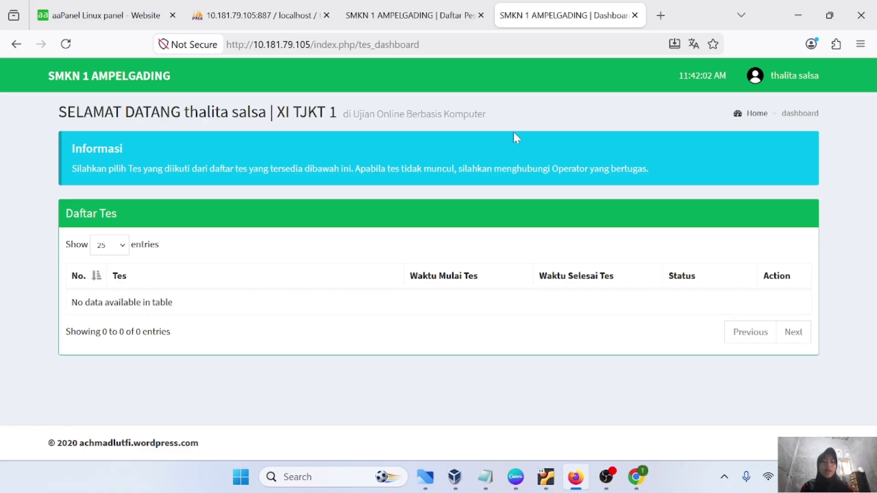
{"action": "mouse_move", "coordinate": [418, 28]}
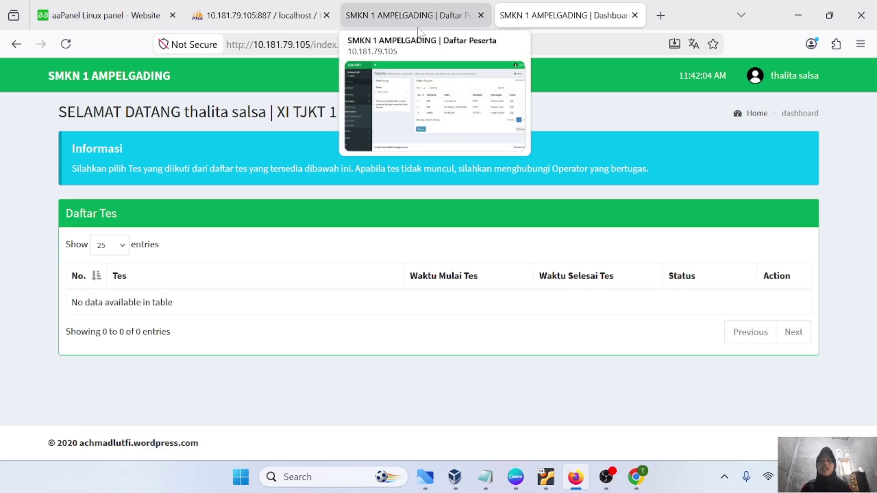
Back in the admin tab, open the Tambah Tes form under Data Tes
{"action": "left_click", "coordinate": [417, 26]}
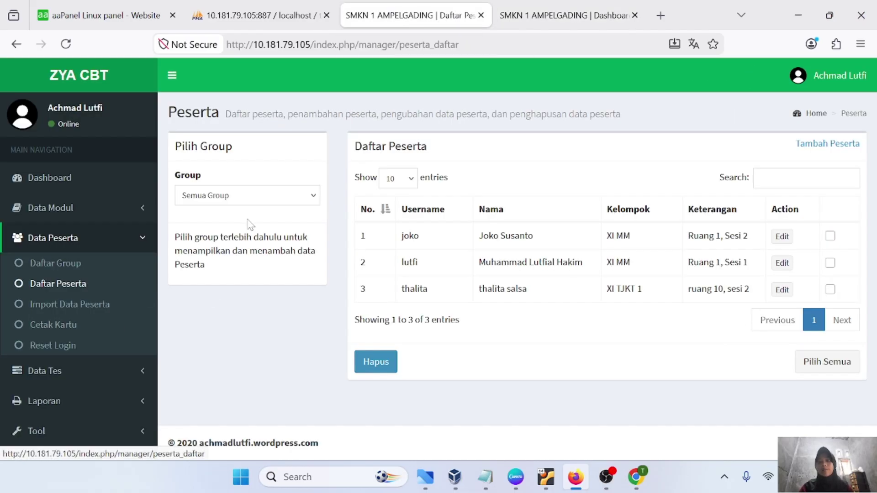
{"action": "left_click", "coordinate": [143, 243]}
{"action": "left_click", "coordinate": [98, 271]}
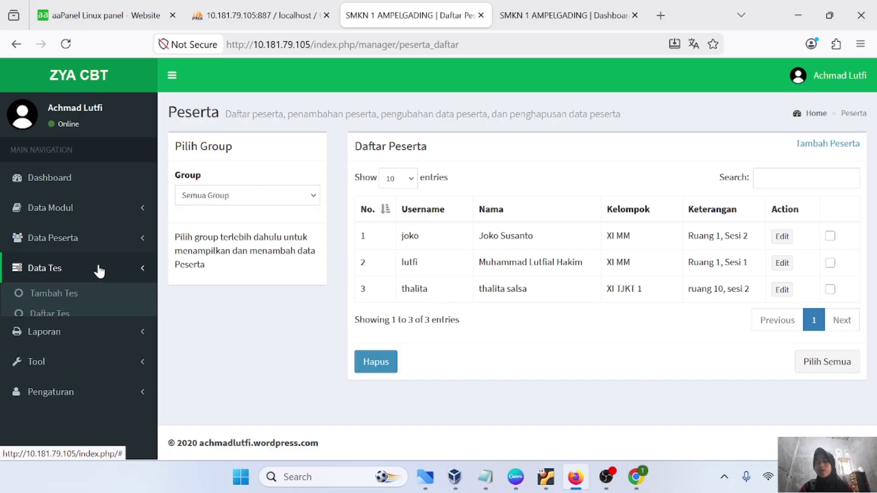
{"action": "left_click", "coordinate": [76, 314]}
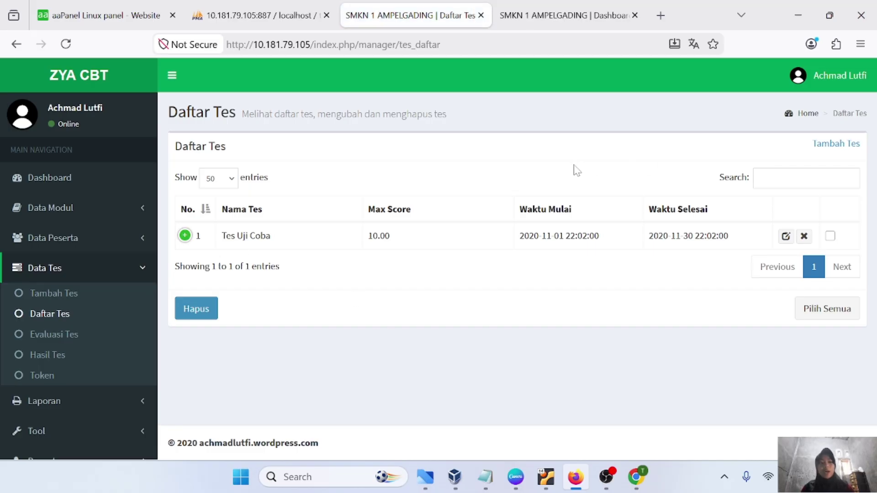
{"action": "left_click", "coordinate": [828, 147]}
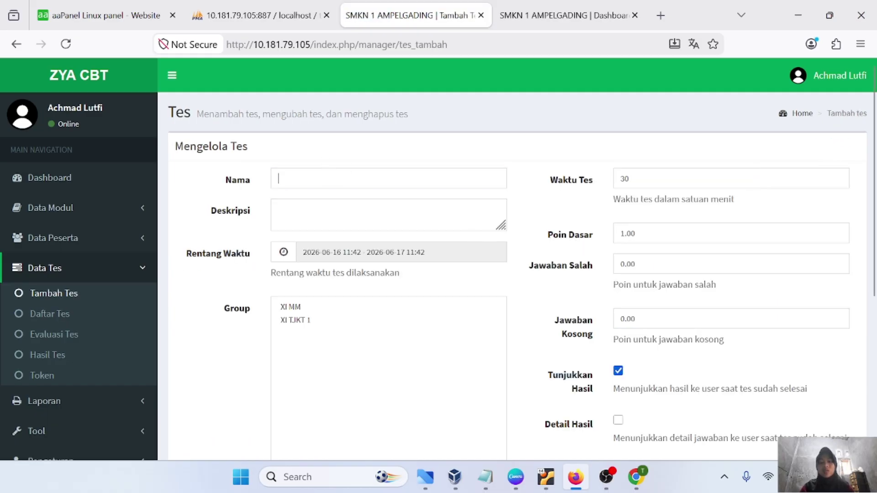
Enter test name 'matematika', description 'ini adalah ujian matematika untuk kelas XI', and 120-minute duration
{"action": "left_click", "coordinate": [278, 179]}
{"action": "type", "text": "matematika"}
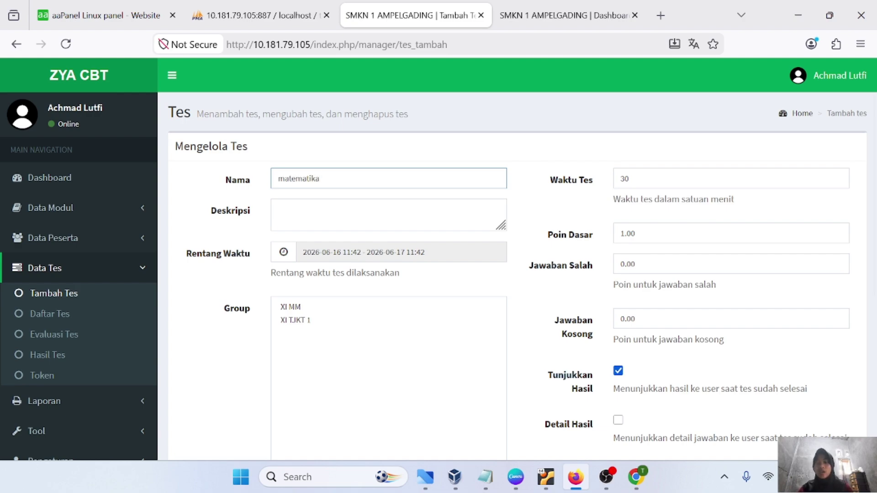
{"action": "left_click", "coordinate": [278, 210]}
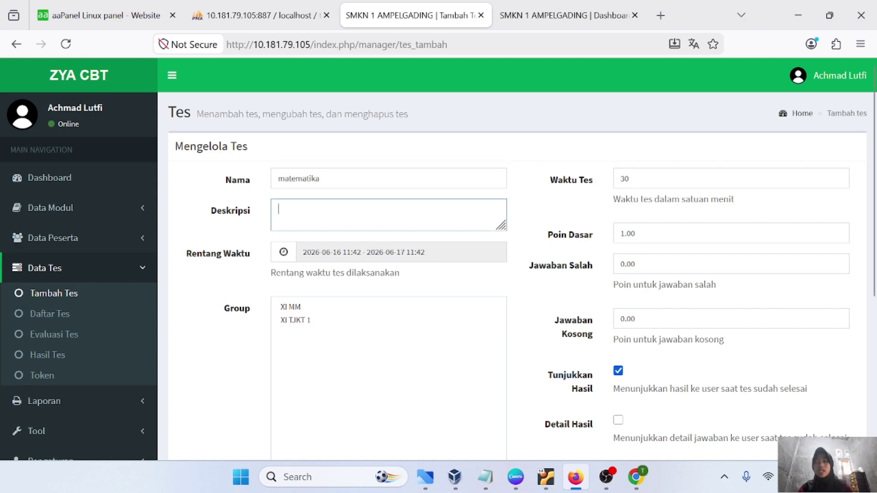
{"action": "type", "text": "ini adalah uji"}
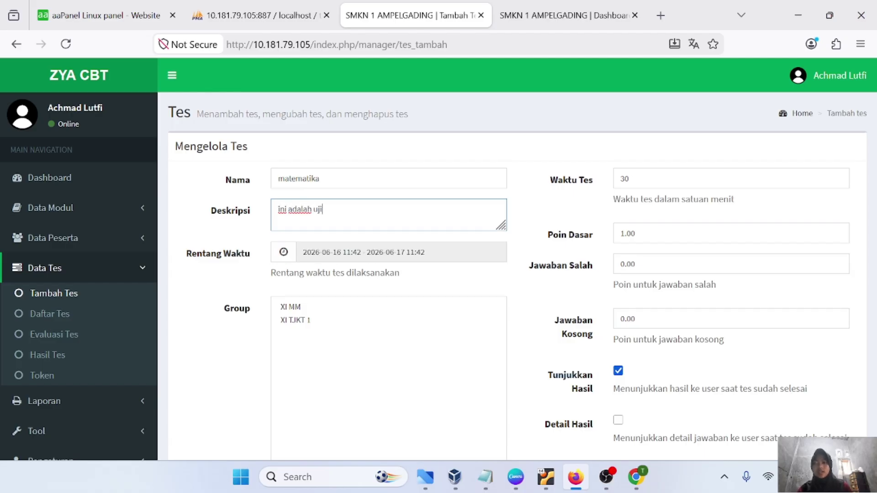
{"action": "type", "text": "an matematika untuk kelas XI"}
{"action": "scroll", "coordinate": [376, 264], "scroll_direction": "down", "scroll_amount": 1}
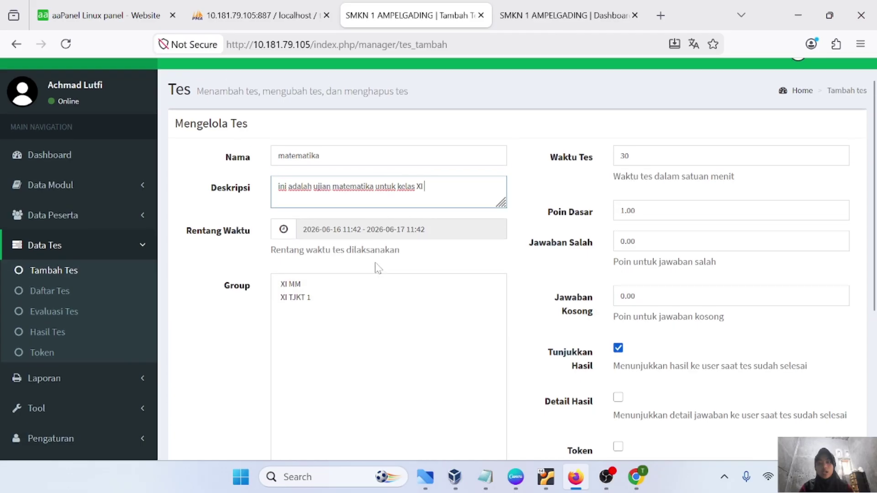
{"action": "left_click", "coordinate": [626, 156]}
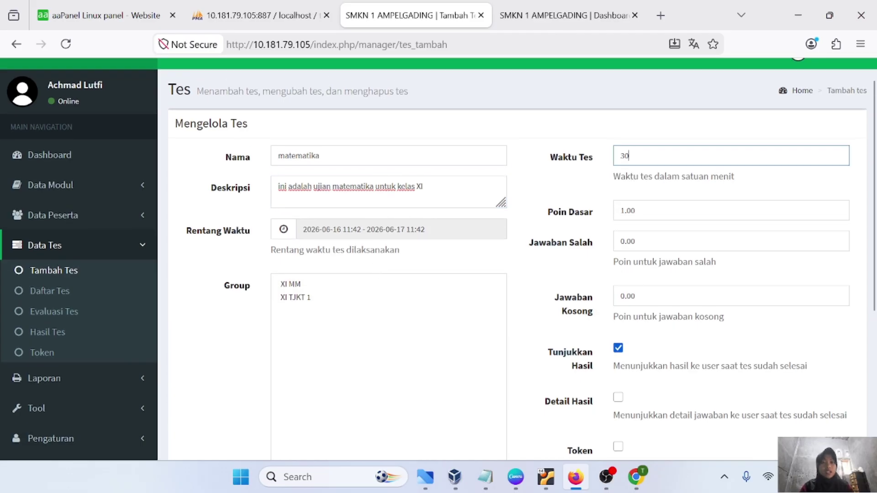
{"action": "type", "text": "120"}
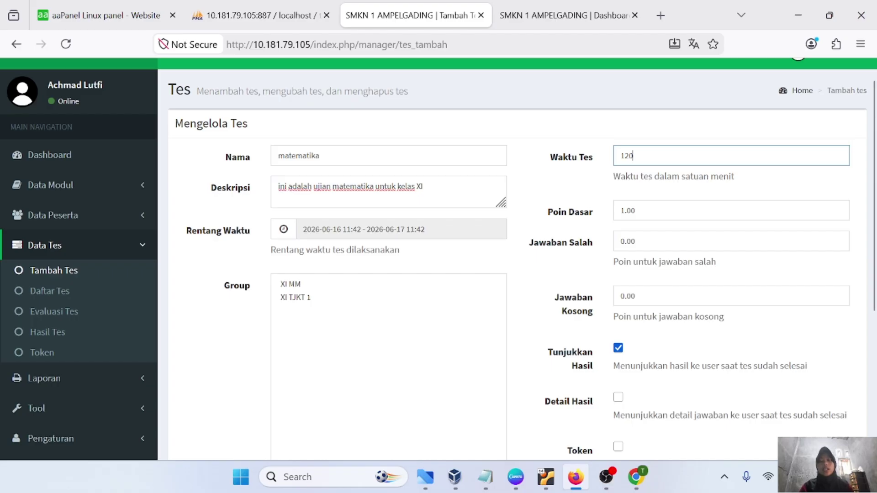
{"action": "scroll", "coordinate": [479, 270], "scroll_direction": "up", "scroll_amount": 1}
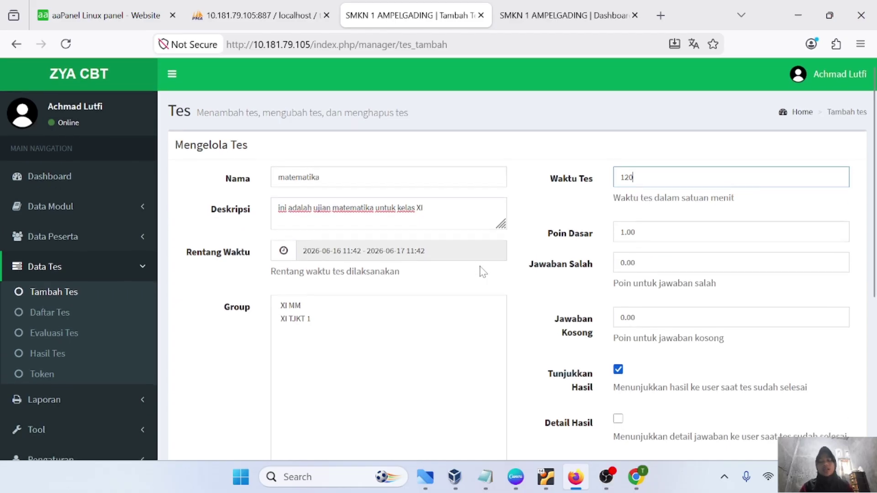
{"action": "scroll", "coordinate": [479, 270], "scroll_direction": "down", "scroll_amount": 1}
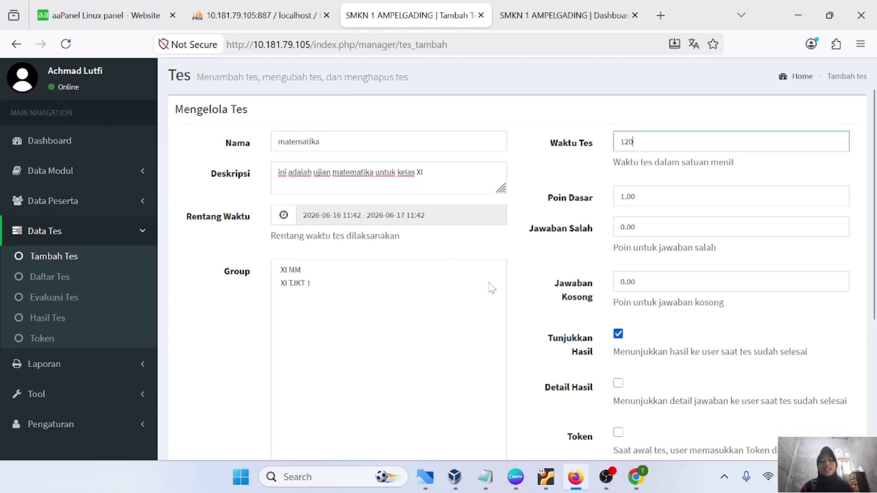
{"action": "scroll", "coordinate": [492, 288], "scroll_direction": "down", "scroll_amount": 1}
{"action": "scroll", "coordinate": [477, 213], "scroll_direction": "up", "scroll_amount": 1}
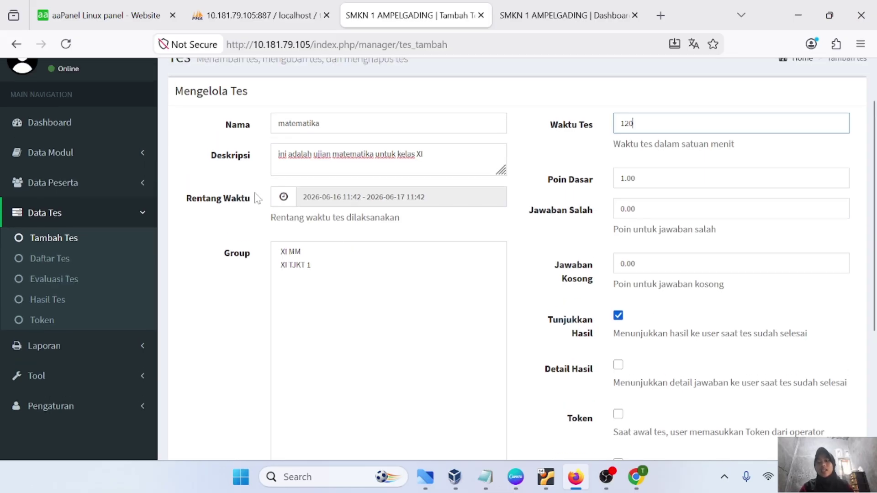
{"action": "left_click", "coordinate": [330, 196]}
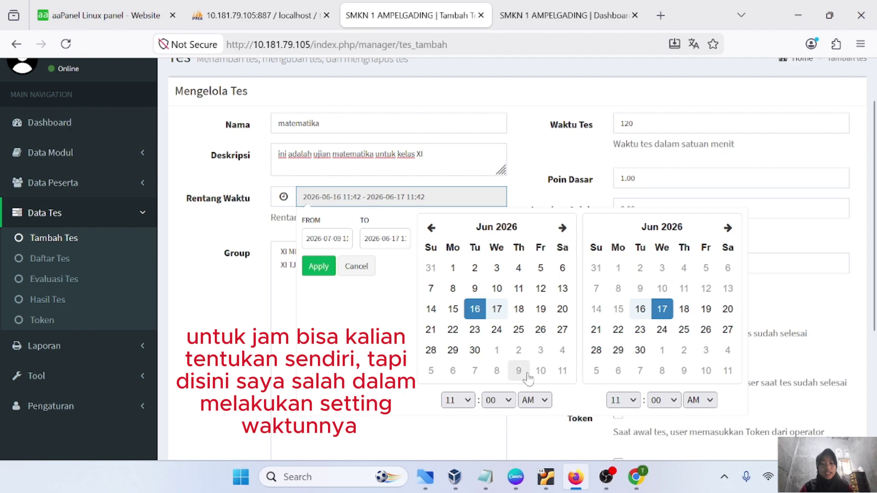
{"action": "scroll", "coordinate": [529, 378], "scroll_direction": "down", "scroll_amount": 1}
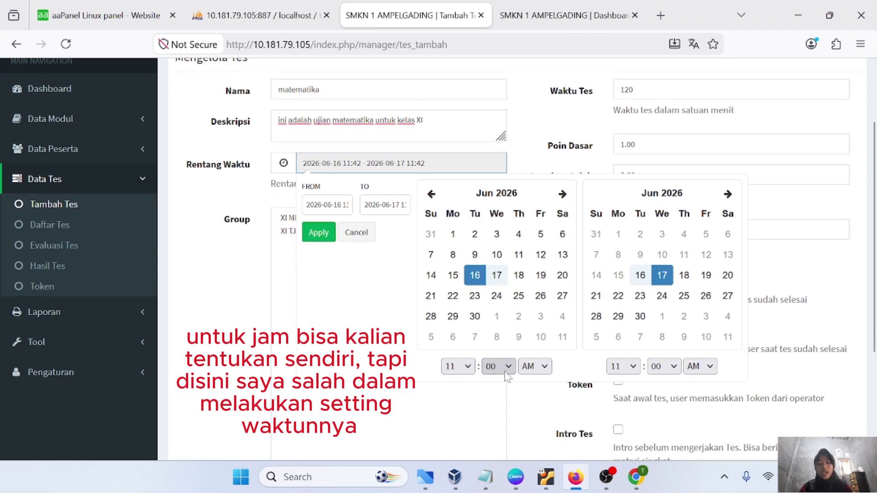
{"action": "left_click", "coordinate": [635, 368]}
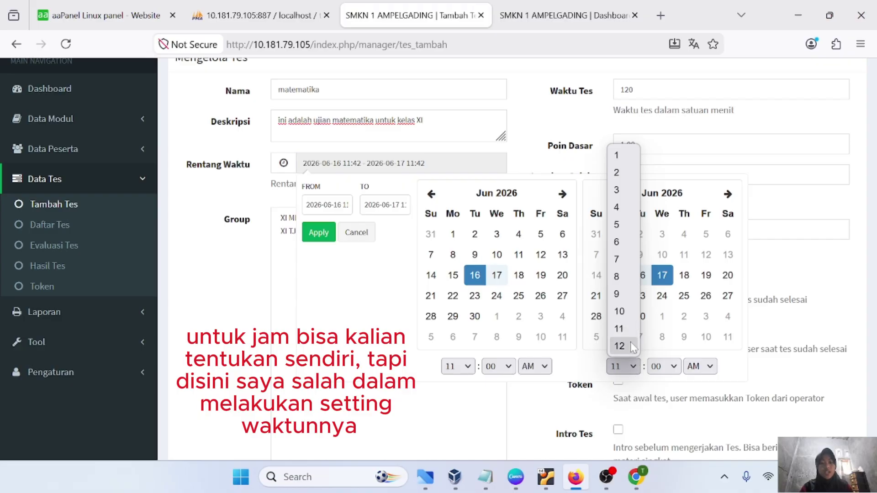
{"action": "left_click", "coordinate": [631, 347]}
{"action": "left_click", "coordinate": [458, 367]}
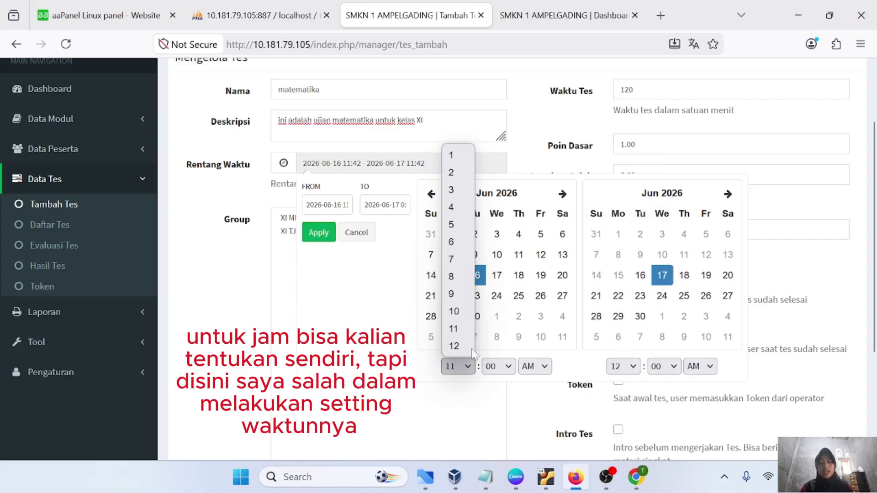
{"action": "left_click", "coordinate": [453, 312]}
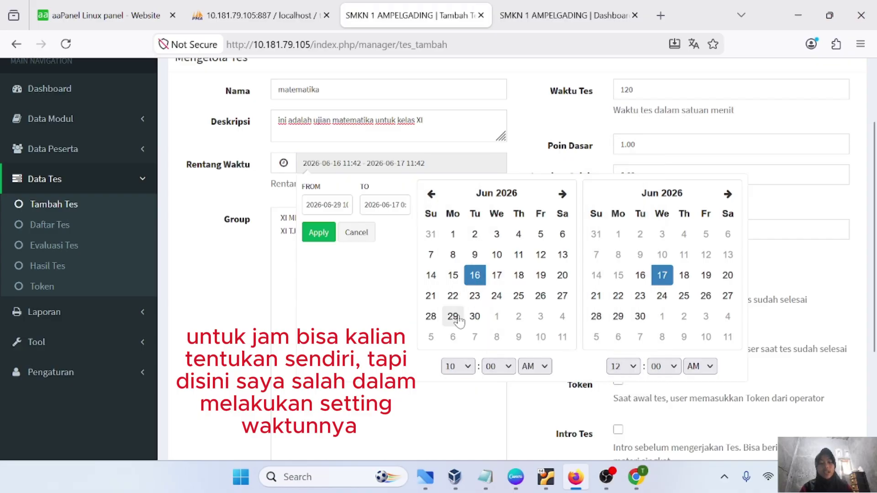
{"action": "left_click", "coordinate": [675, 369]}
{"action": "left_click", "coordinate": [658, 312]}
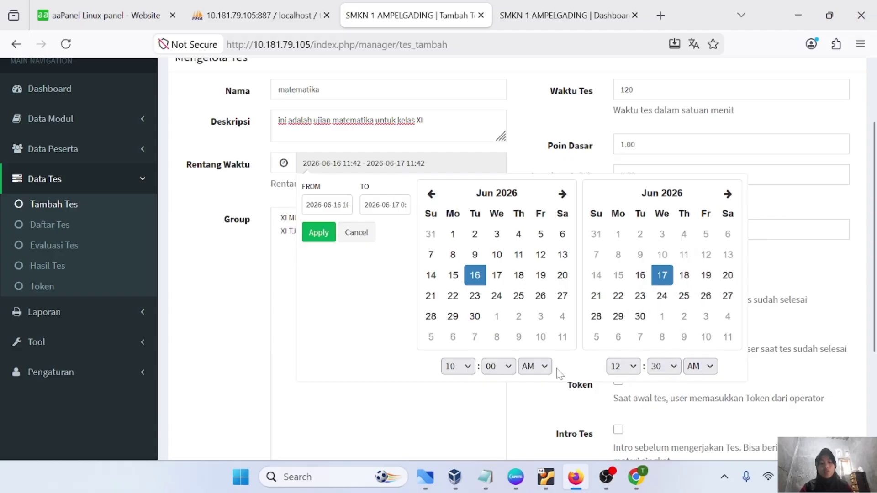
{"action": "left_click", "coordinate": [535, 367]}
{"action": "left_click", "coordinate": [533, 402]}
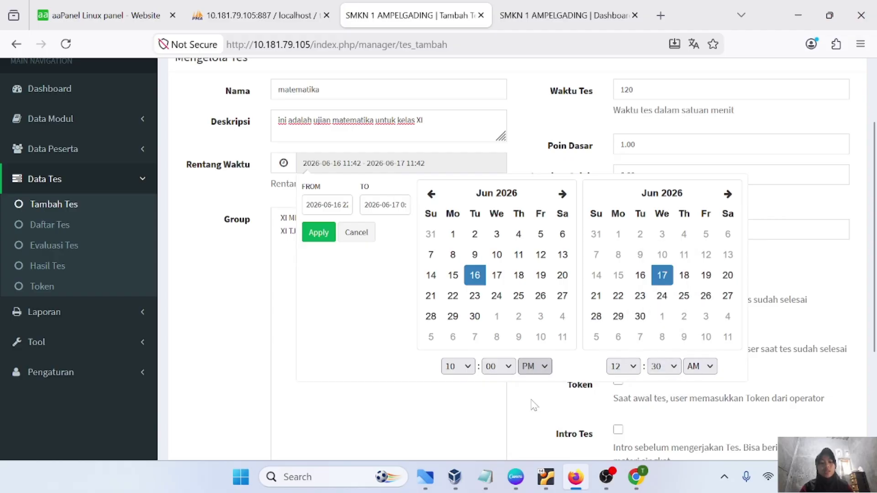
{"action": "left_click", "coordinate": [700, 366]}
{"action": "left_click", "coordinate": [699, 401]}
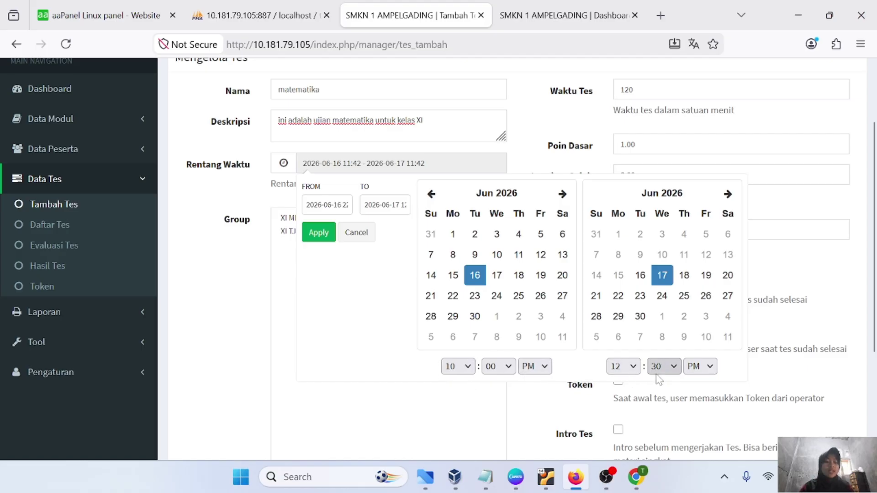
{"action": "scroll", "coordinate": [562, 338], "scroll_direction": "up", "scroll_amount": 1}
{"action": "scroll", "coordinate": [479, 236], "scroll_direction": "down", "scroll_amount": 2}
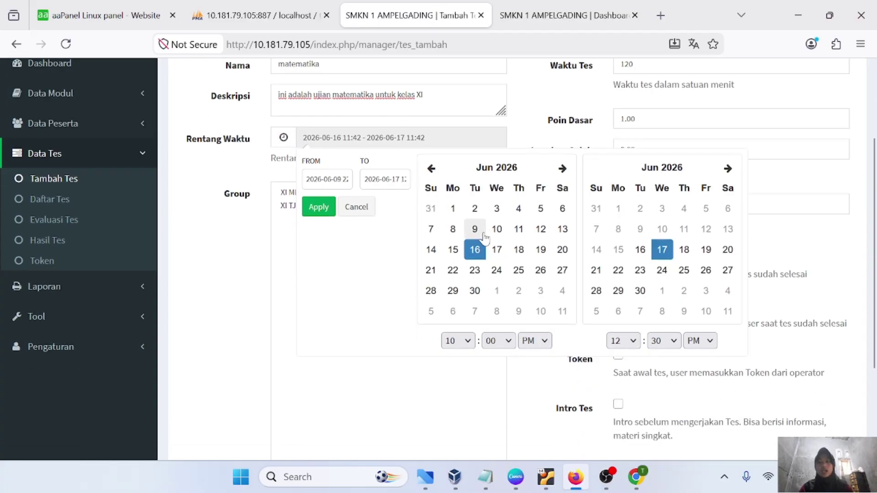
{"action": "left_click", "coordinate": [315, 208]}
{"action": "scroll", "coordinate": [406, 198], "scroll_direction": "up", "scroll_amount": 1}
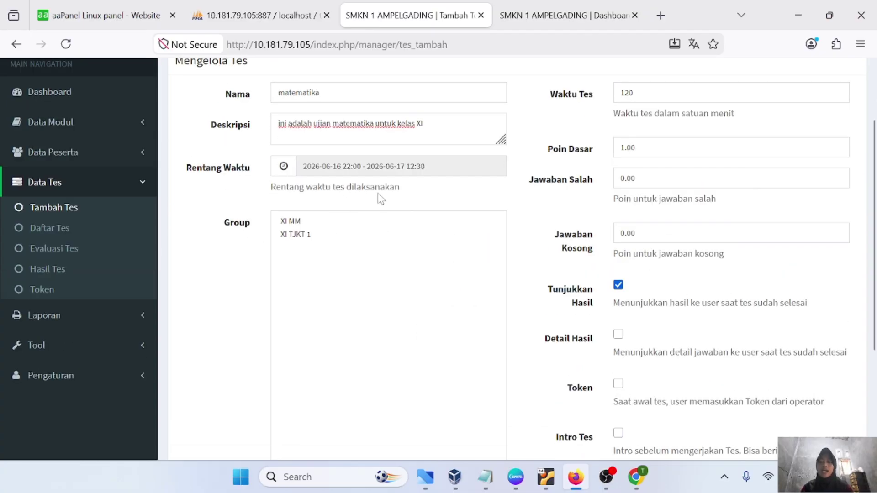
Assign the test to group XI TJKT 1 with 25 base points
{"action": "scroll", "coordinate": [378, 198], "scroll_direction": "up", "scroll_amount": 1}
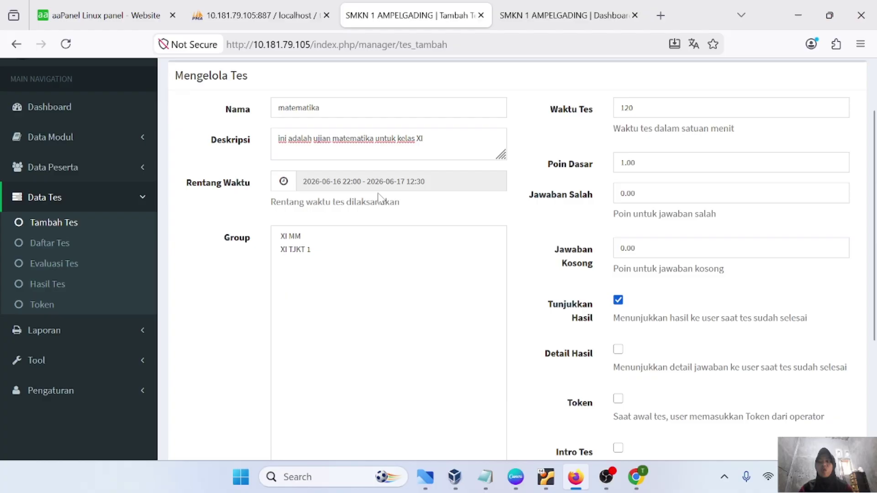
{"action": "left_click", "coordinate": [293, 250]}
{"action": "scroll", "coordinate": [411, 289], "scroll_direction": "down", "scroll_amount": 2}
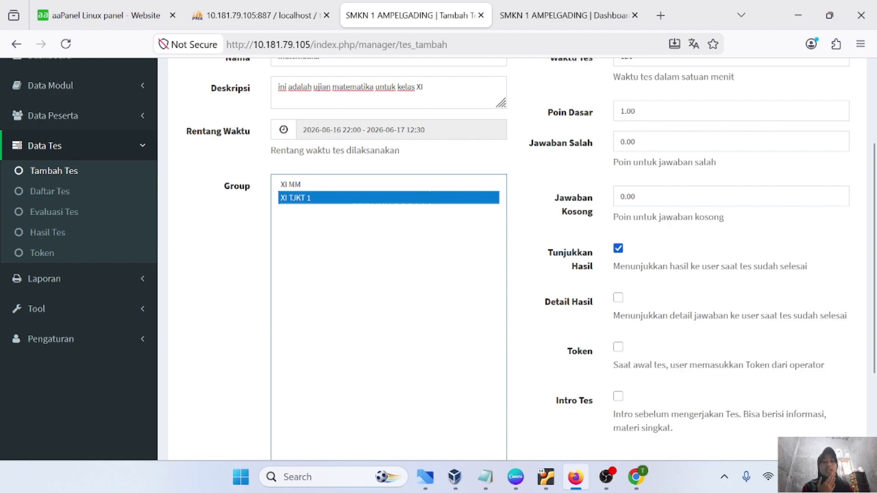
{"action": "left_click", "coordinate": [622, 111]}
{"action": "type", "text": "25"}
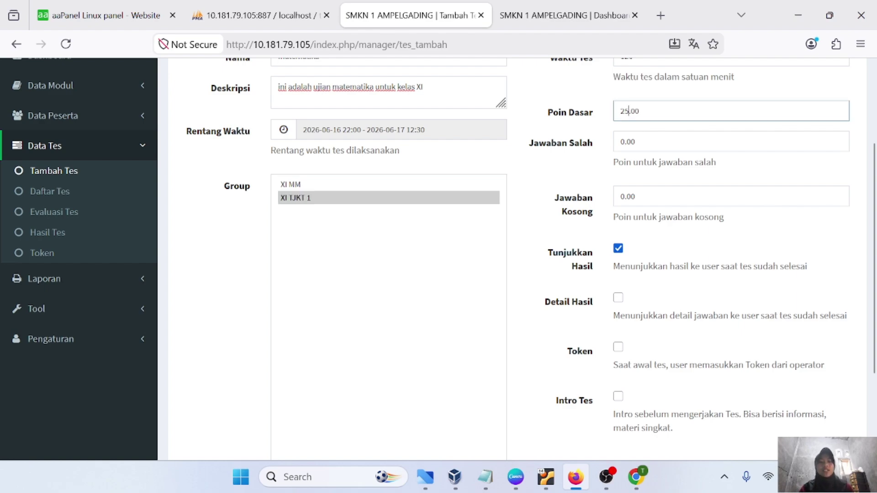
{"action": "left_click", "coordinate": [635, 141]}
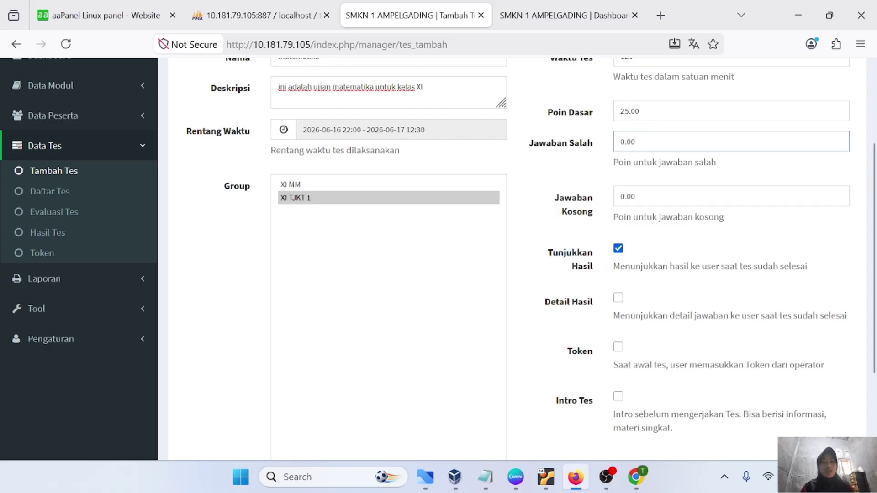
Save the new matematika test
{"action": "scroll", "coordinate": [605, 213], "scroll_direction": "down", "scroll_amount": 2}
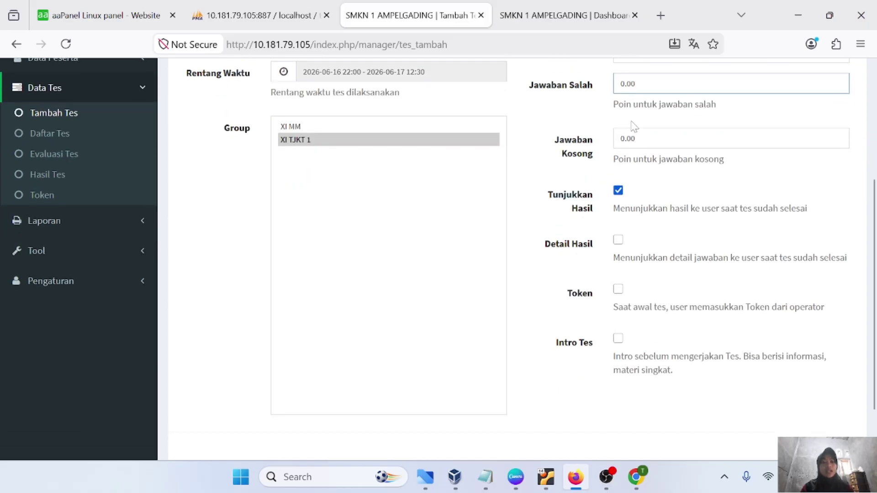
{"action": "scroll", "coordinate": [637, 127], "scroll_direction": "up", "scroll_amount": 1}
{"action": "scroll", "coordinate": [603, 183], "scroll_direction": "down", "scroll_amount": 2}
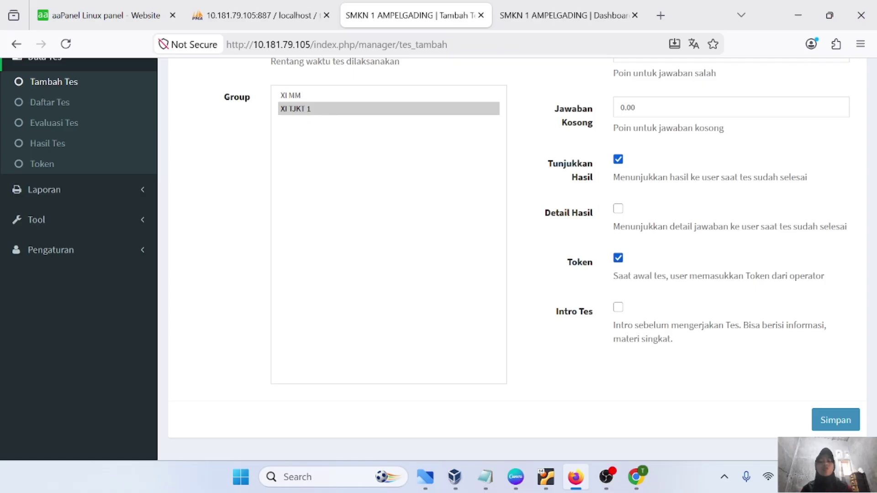
{"action": "scroll", "coordinate": [630, 336], "scroll_direction": "up", "scroll_amount": 1}
{"action": "scroll", "coordinate": [631, 336], "scroll_direction": "down", "scroll_amount": 2}
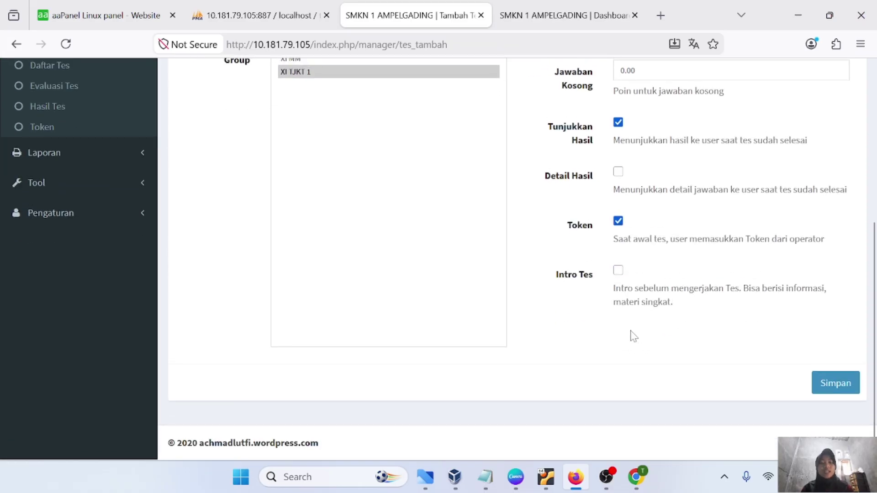
{"action": "left_click", "coordinate": [823, 385]}
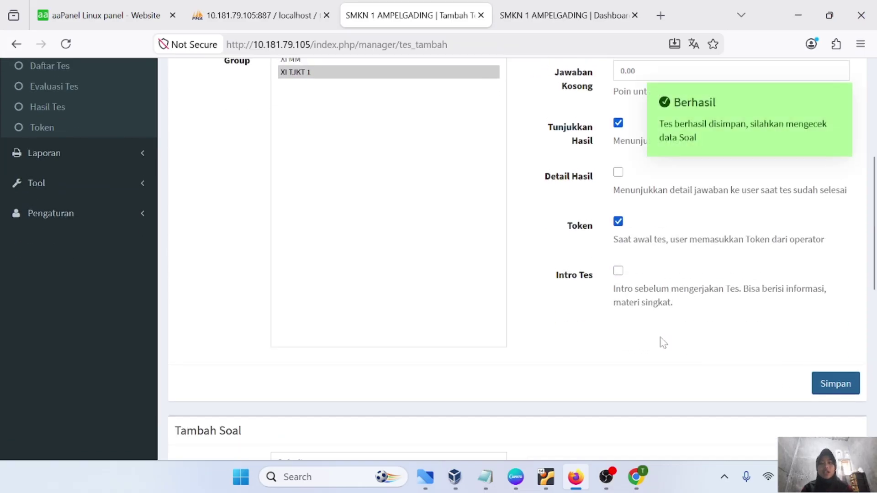
In Tambah Soal, keep Modul Default and Topik matematika, and set Tipe Soal to Pilihan Ganda
{"action": "scroll", "coordinate": [588, 355], "scroll_direction": "down", "scroll_amount": 8}
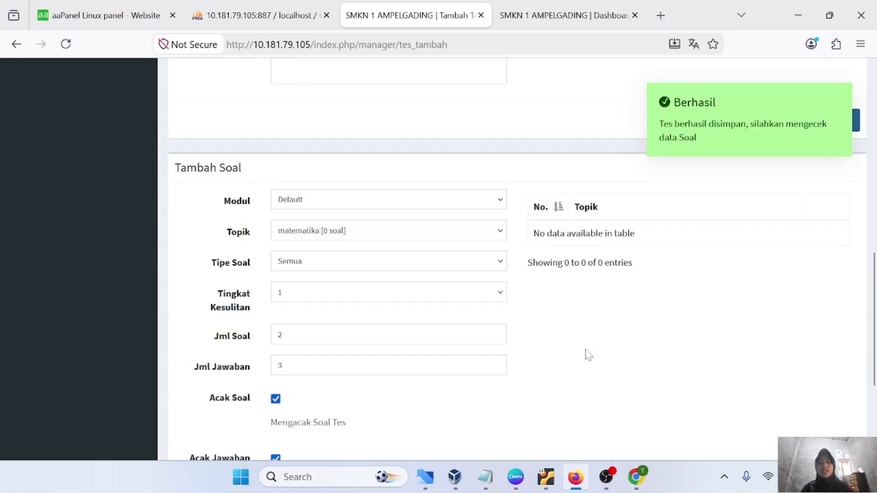
{"action": "scroll", "coordinate": [587, 355], "scroll_direction": "down", "scroll_amount": 1}
{"action": "scroll", "coordinate": [586, 355], "scroll_direction": "up", "scroll_amount": 2}
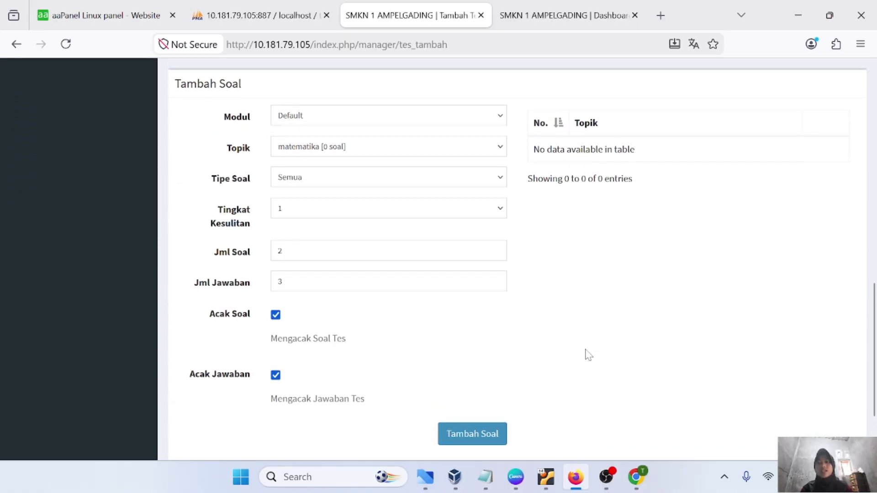
{"action": "left_click", "coordinate": [294, 117]}
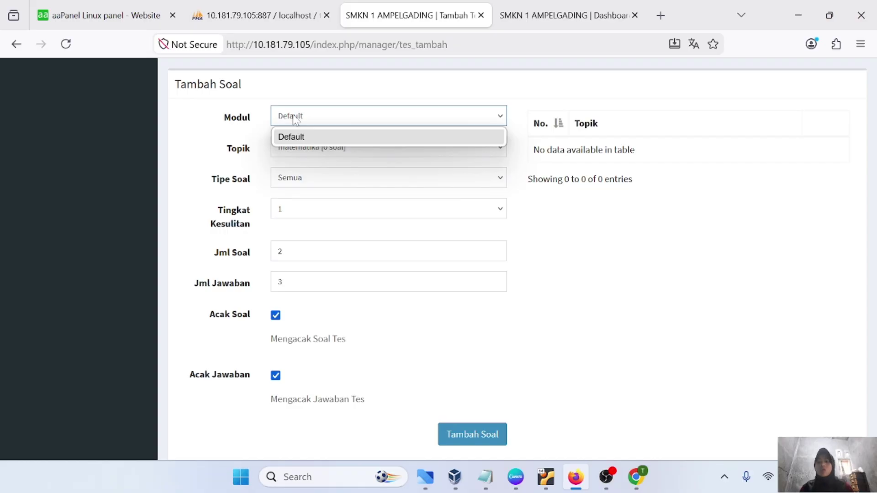
{"action": "left_click", "coordinate": [295, 119]}
{"action": "left_click", "coordinate": [343, 150]}
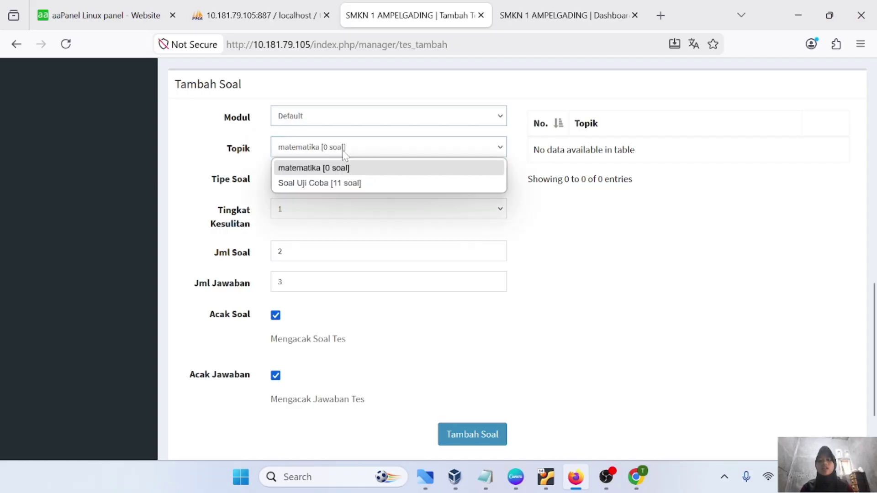
{"action": "left_click", "coordinate": [317, 170]}
{"action": "left_click", "coordinate": [319, 179]}
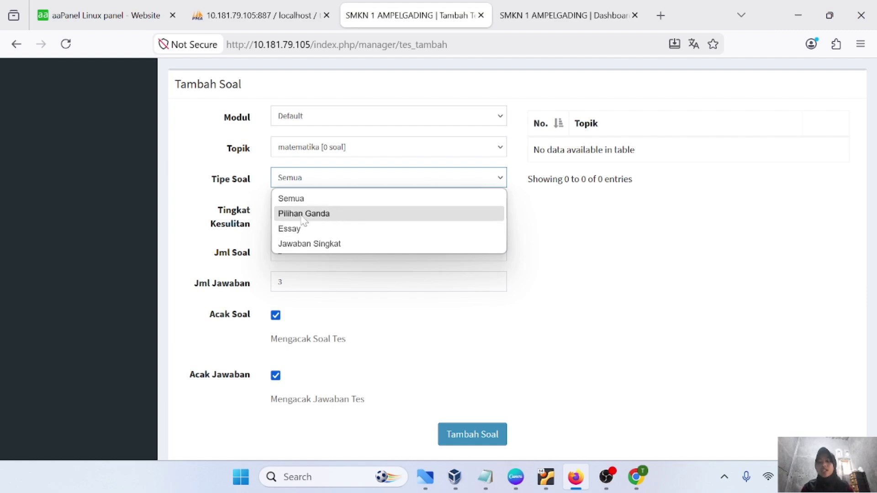
{"action": "left_click", "coordinate": [319, 216]}
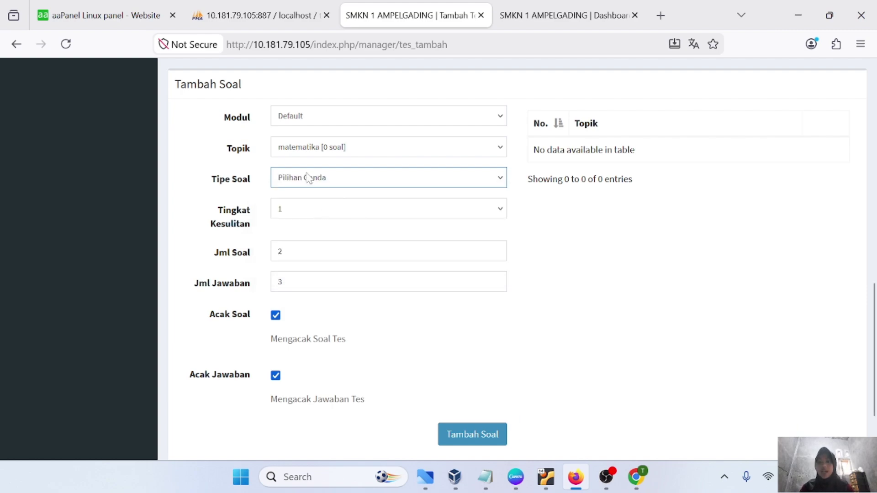
{"action": "left_click", "coordinate": [326, 153]}
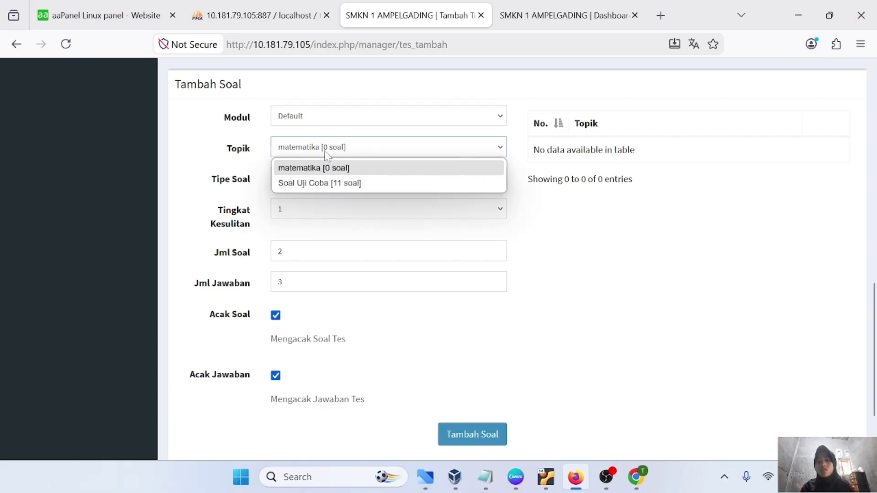
{"action": "left_click", "coordinate": [340, 168]}
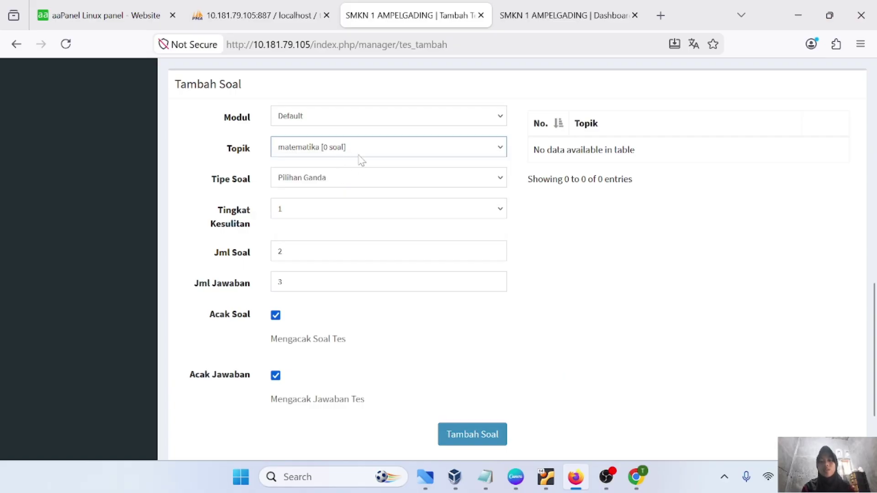
{"action": "scroll", "coordinate": [355, 164], "scroll_direction": "up", "scroll_amount": 10}
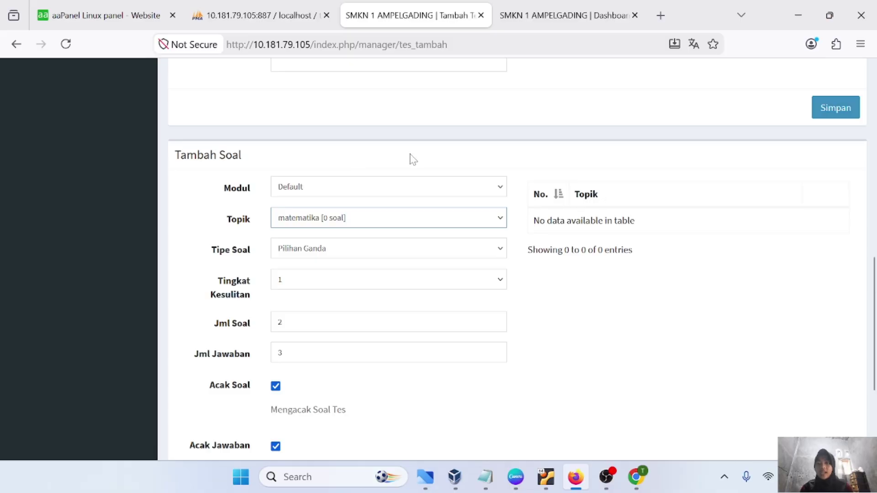
{"action": "scroll", "coordinate": [50, 371], "scroll_direction": "down", "scroll_amount": 1}
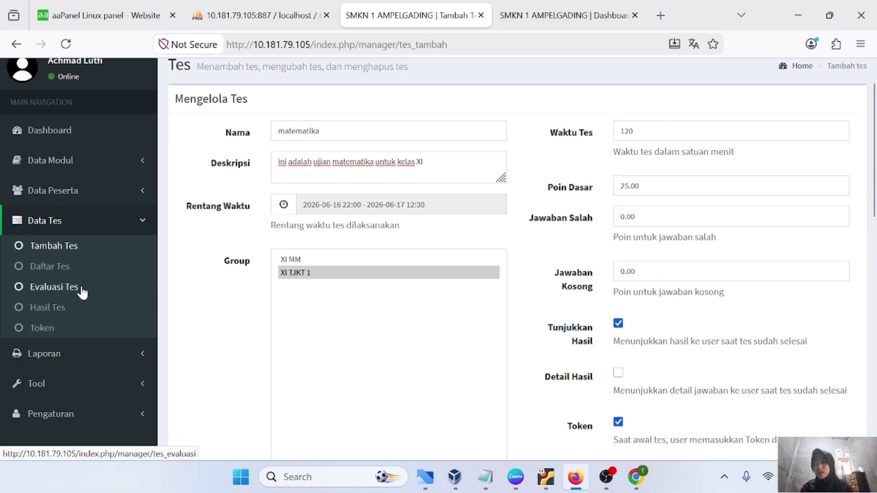
Open Data Modul > Soal and choose the Default - matematika topic in Pilih Topik
{"action": "left_click", "coordinate": [140, 162]}
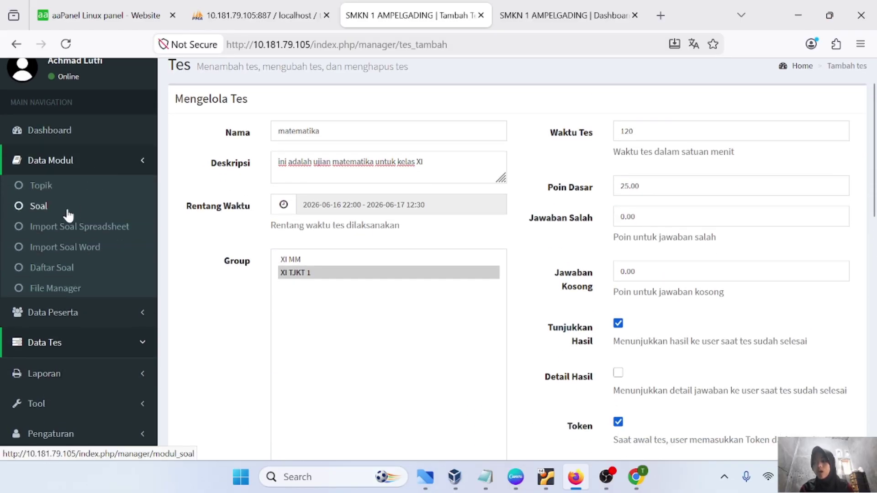
{"action": "left_click", "coordinate": [38, 207]}
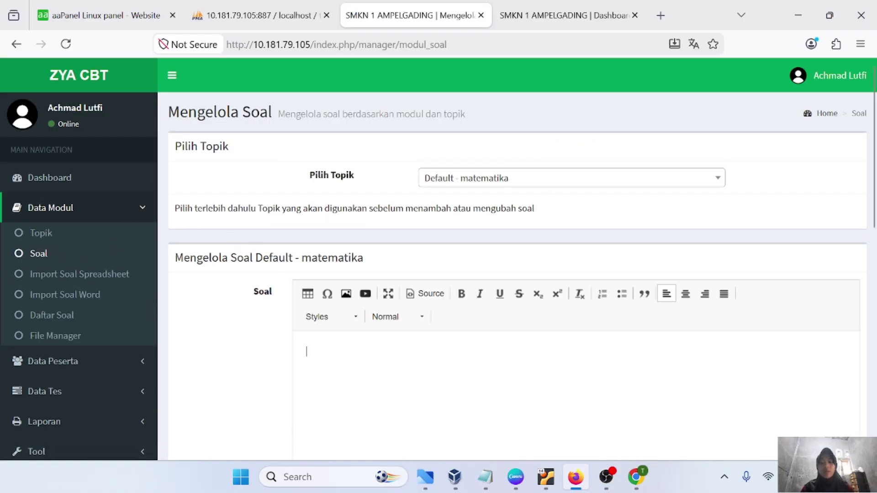
{"action": "scroll", "coordinate": [432, 210], "scroll_direction": "down", "scroll_amount": 1}
{"action": "left_click", "coordinate": [459, 133]}
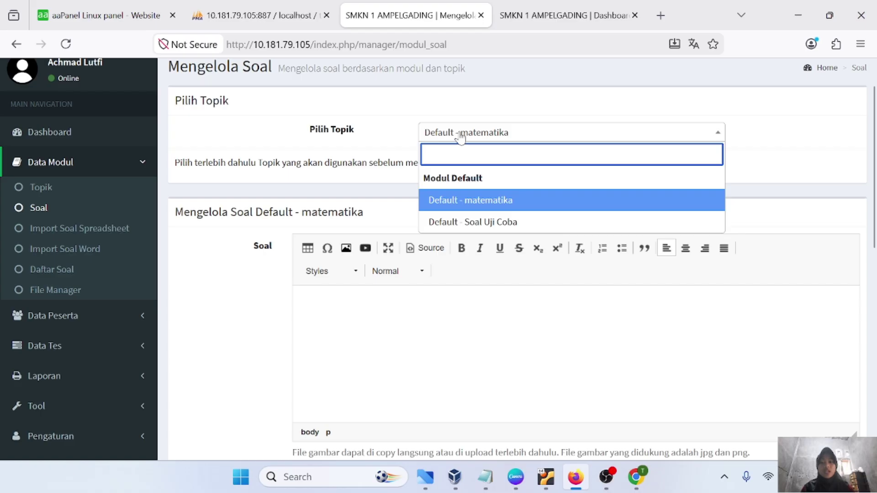
{"action": "left_click", "coordinate": [483, 200]}
{"action": "scroll", "coordinate": [483, 200], "scroll_direction": "down", "scroll_amount": 1}
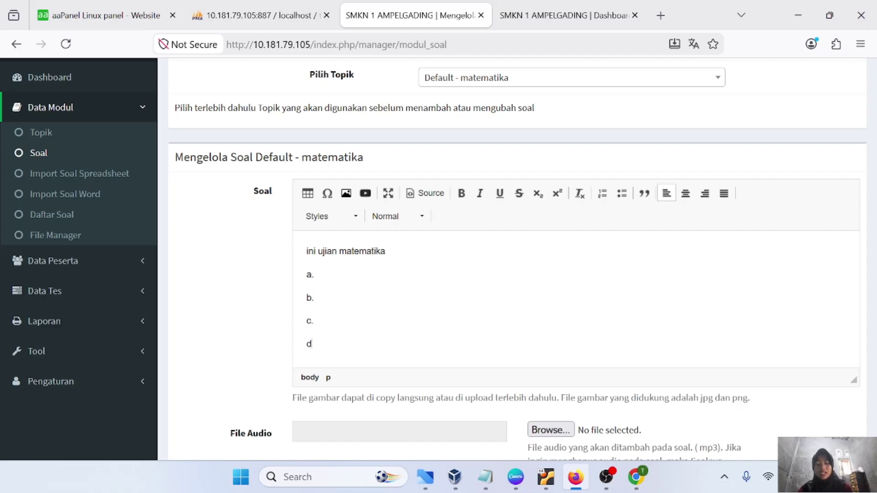
Finish the option labels and review the question ini ujian matematika with answers a.–d
{"action": "type", "text": "."}
{"action": "key", "text": "ctrl+Home"}
{"action": "key", "text": "shift+End"}
{"action": "key", "text": "End"}
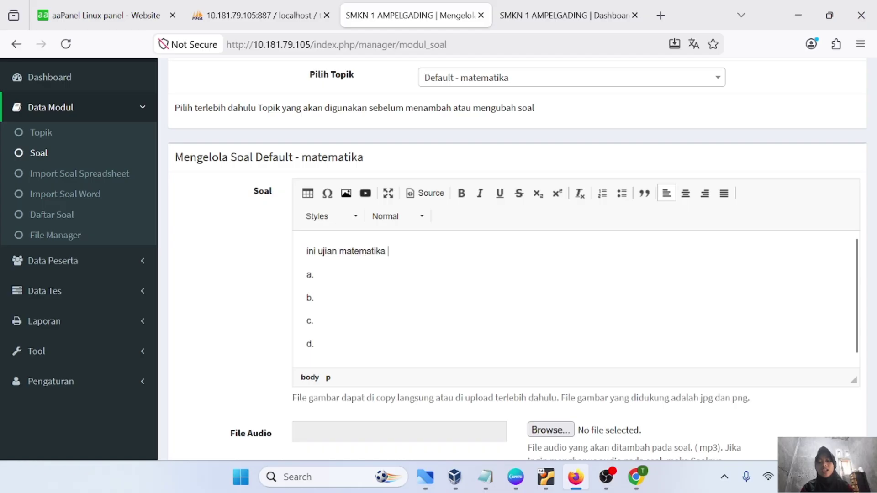
{"action": "key", "text": "shift+Down"}
{"action": "key", "text": "shift+Down"}
{"action": "key", "text": "shift+Down"}
{"action": "key", "text": "shift+Down"}
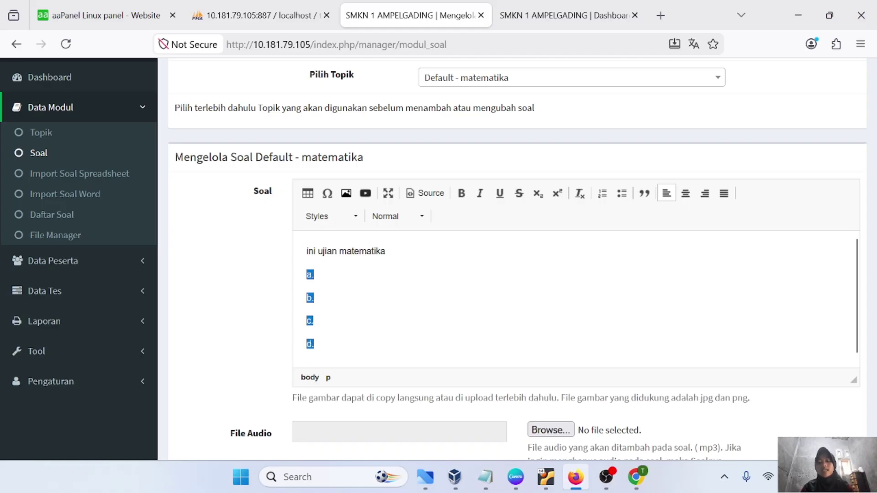
{"action": "key", "text": "Right"}
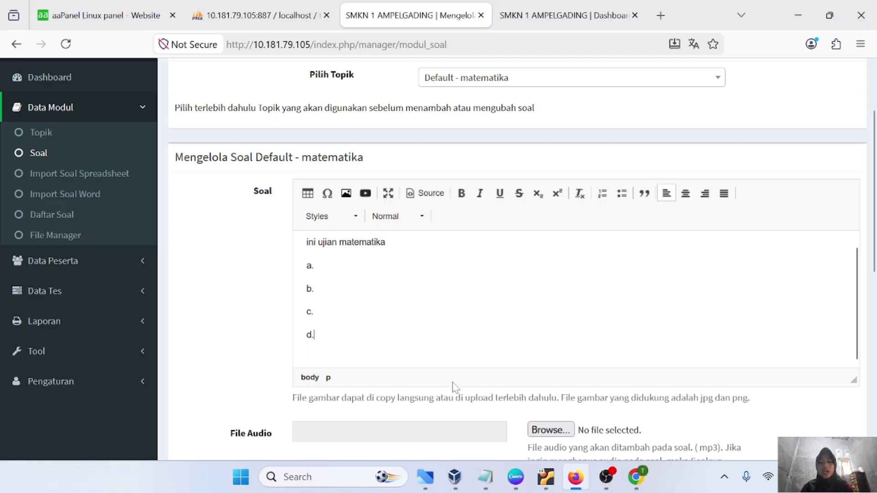
Keep Tipe Soal as Pilihan Ganda and save the question with Simpan
{"action": "scroll", "coordinate": [455, 387], "scroll_direction": "down", "scroll_amount": 3}
{"action": "scroll", "coordinate": [455, 388], "scroll_direction": "down", "scroll_amount": 3}
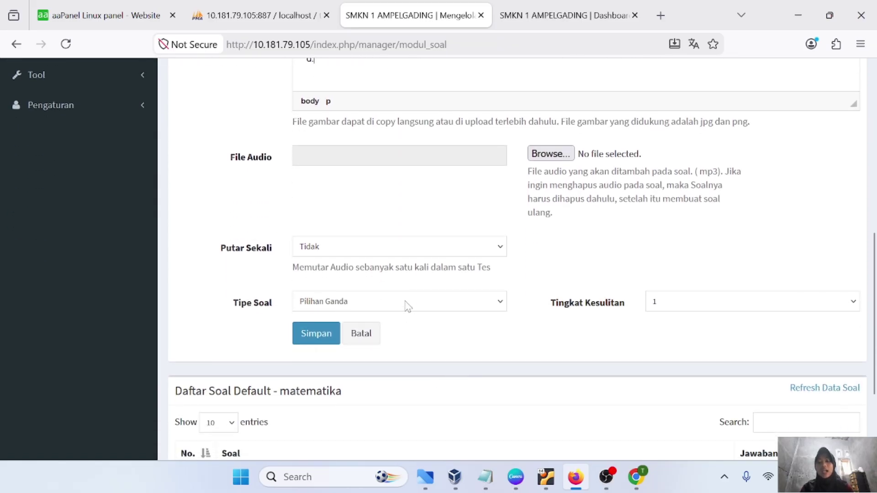
{"action": "triple_click", "coordinate": [407, 298]}
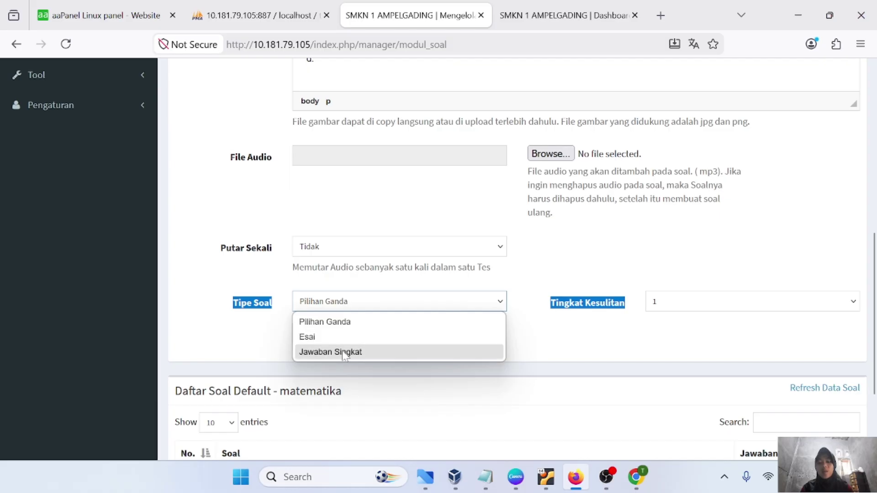
{"action": "left_click", "coordinate": [378, 327]}
{"action": "left_click", "coordinate": [443, 329]}
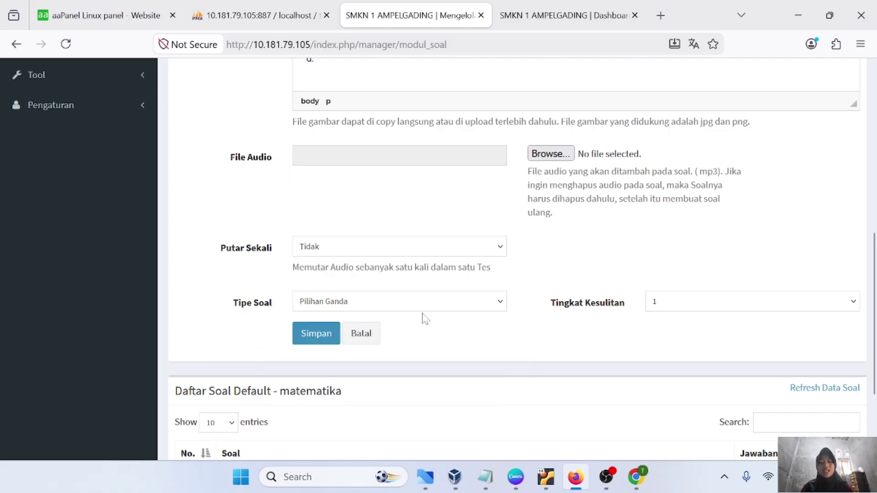
{"action": "scroll", "coordinate": [456, 310], "scroll_direction": "down", "scroll_amount": 1}
{"action": "scroll", "coordinate": [525, 362], "scroll_direction": "down", "scroll_amount": 1}
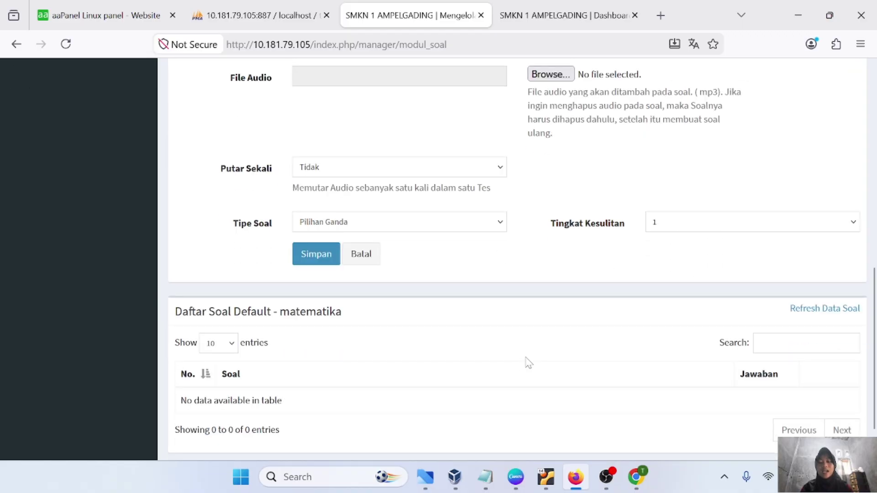
{"action": "left_click", "coordinate": [308, 293]}
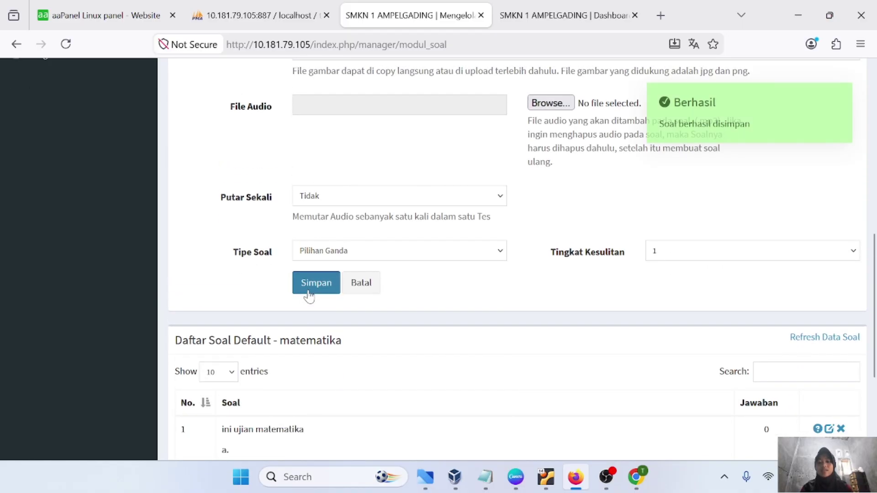
{"action": "mouse_move", "coordinate": [729, 122]}
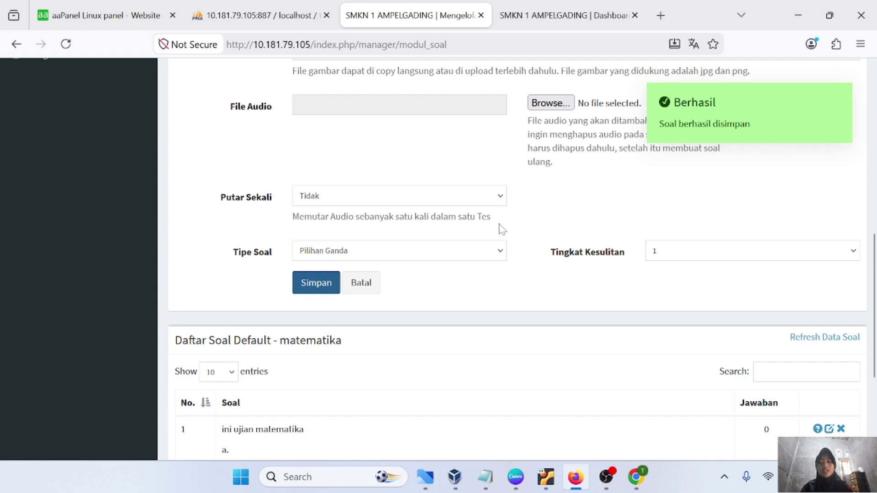
{"action": "scroll", "coordinate": [502, 229], "scroll_direction": "up", "scroll_amount": 7}
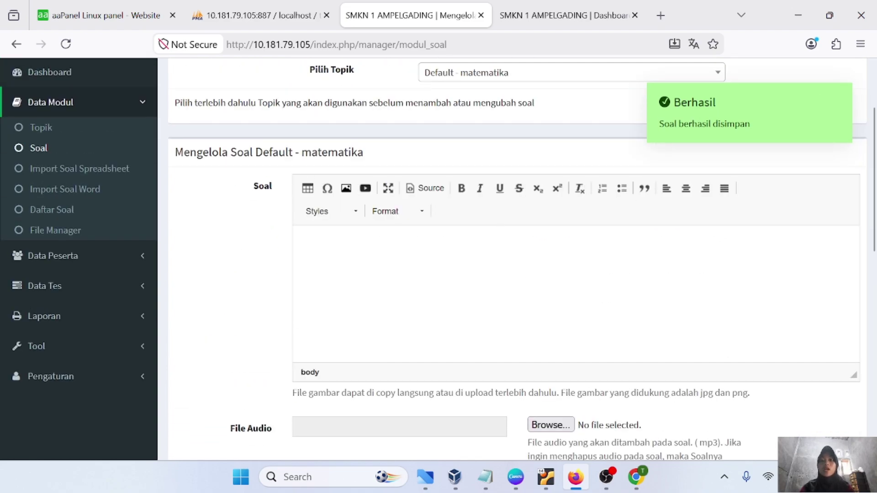
Write the question 11 + 11 = with answer options 21, 23, 22 and 32
{"action": "left_click", "coordinate": [306, 246]}
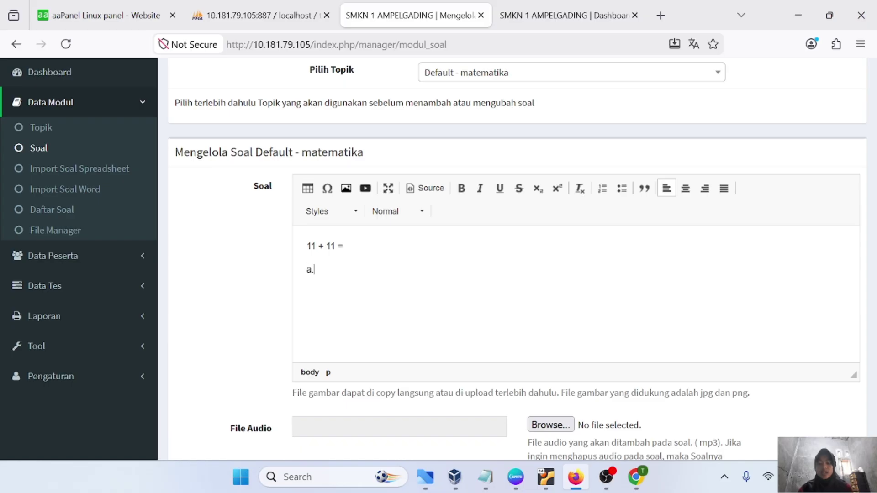
{"action": "key", "text": "End"}
{"action": "key", "text": "Return"}
{"action": "type", "text": "b"}
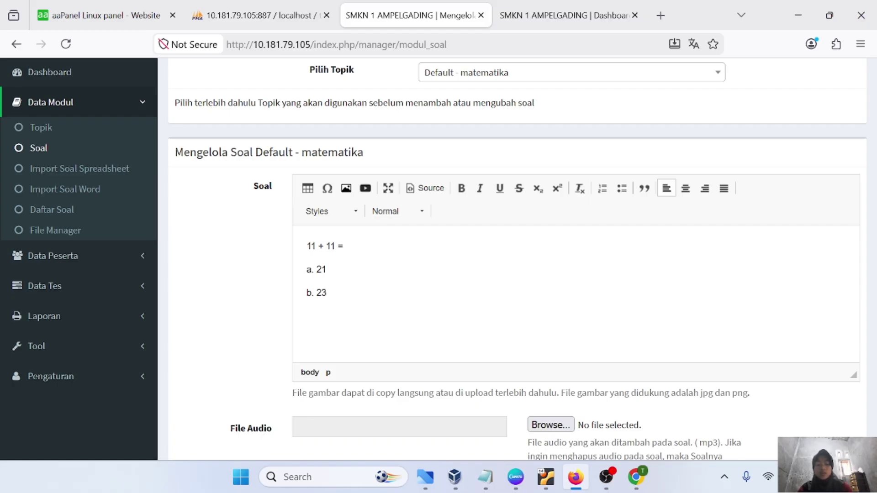
{"action": "type", "text": "d. 32"}
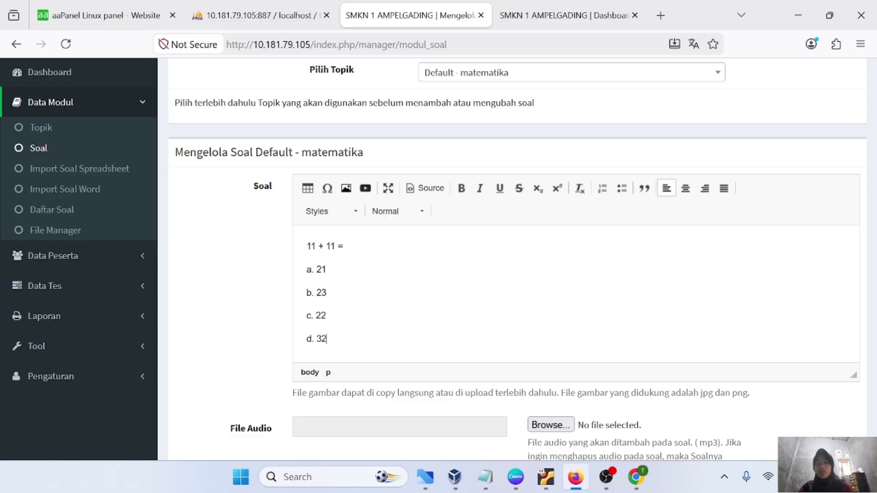
Confirm Pilihan Ganda as the question type and save the new question
{"action": "scroll", "coordinate": [437, 260], "scroll_direction": "down", "scroll_amount": 1}
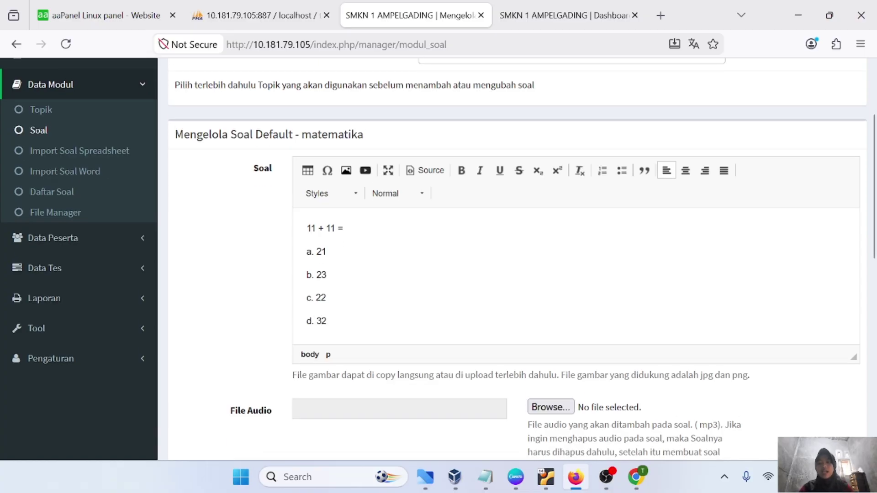
{"action": "left_click_drag", "start_coordinate": [307, 228], "coordinate": [343, 229]}
{"action": "left_click_drag", "start_coordinate": [307, 252], "coordinate": [326, 321]}
{"action": "left_click", "coordinate": [328, 321]}
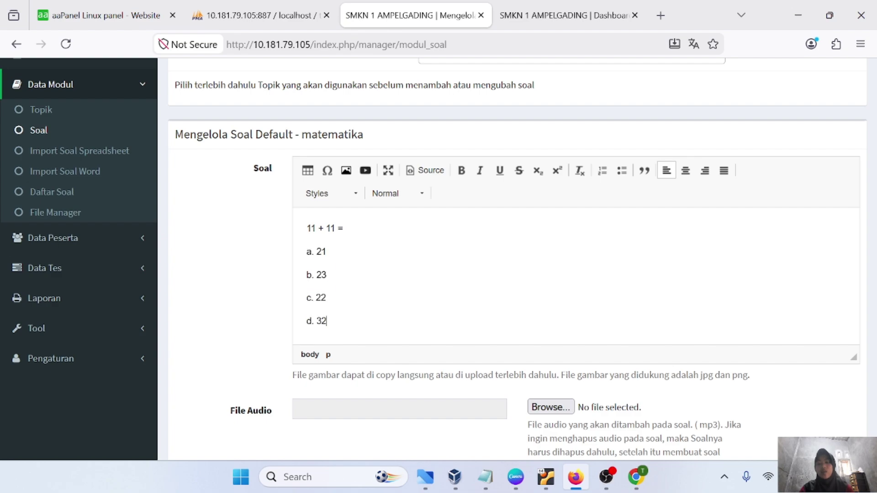
{"action": "scroll", "coordinate": [374, 340], "scroll_direction": "down", "scroll_amount": 5}
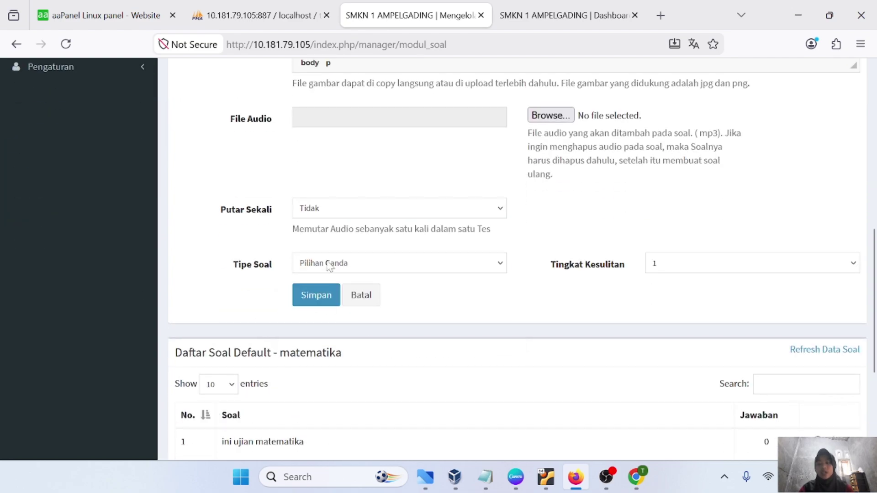
{"action": "left_click", "coordinate": [329, 264]}
{"action": "scroll", "coordinate": [340, 358], "scroll_direction": "down", "scroll_amount": 1}
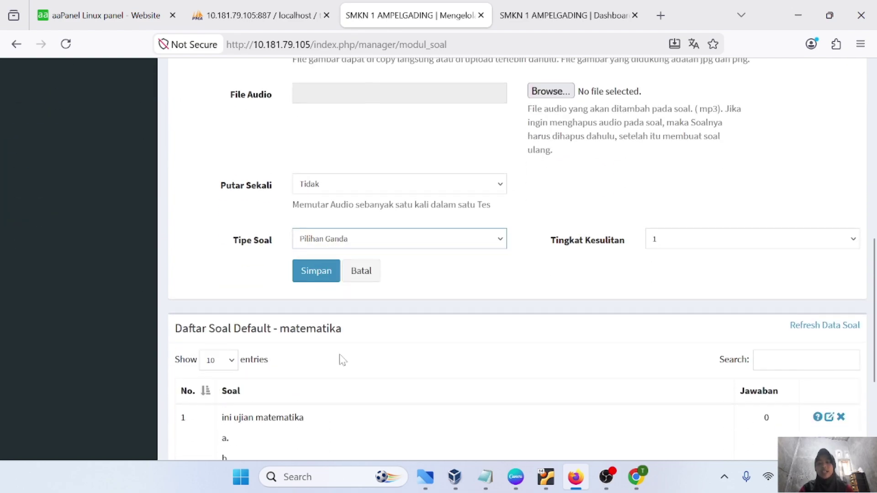
{"action": "left_click", "coordinate": [306, 273]}
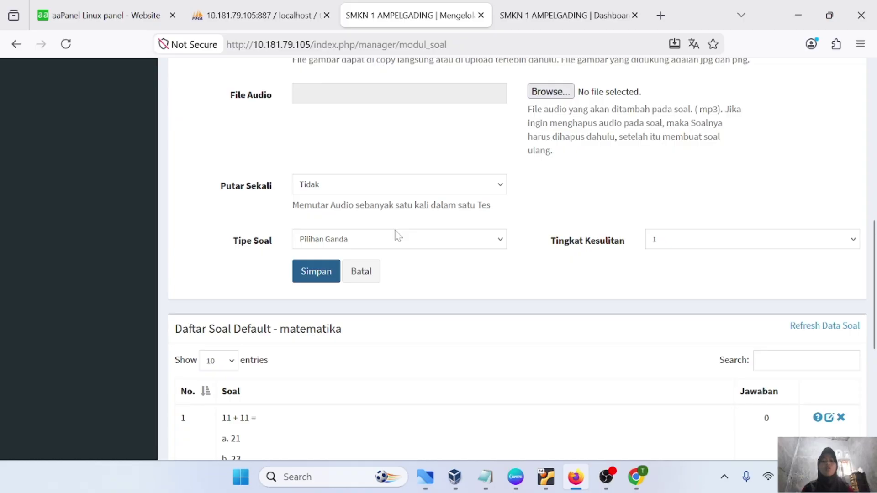
{"action": "scroll", "coordinate": [441, 196], "scroll_direction": "up", "scroll_amount": 2}
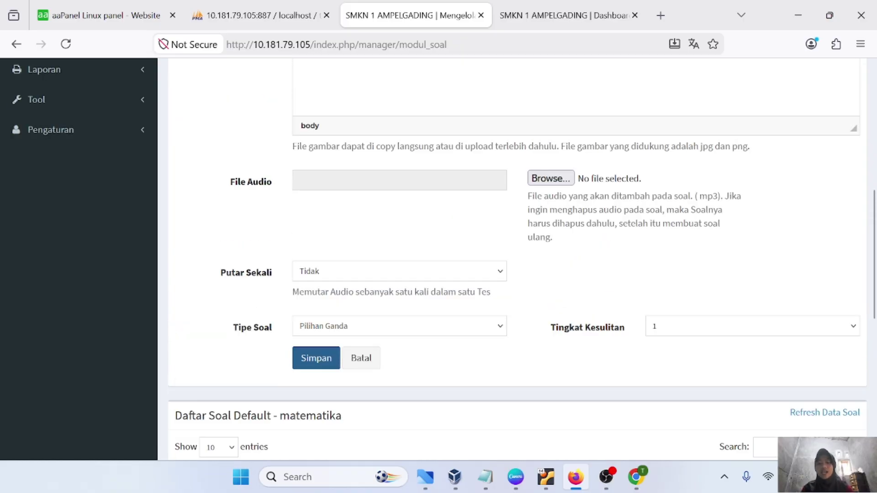
{"action": "scroll", "coordinate": [441, 197], "scroll_direction": "up", "scroll_amount": 6}
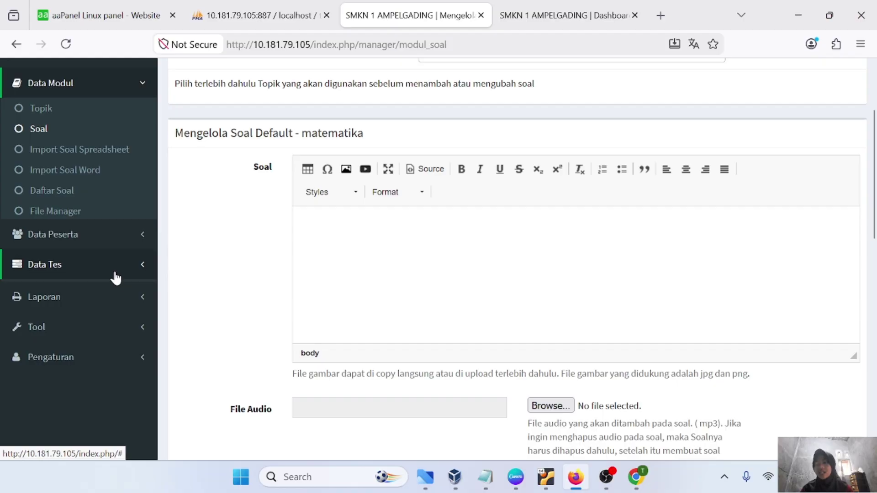
Start a new test in Data Tes > Tambah Tes with Modul Default and Topik matematika [2 soal]
{"action": "left_click", "coordinate": [114, 271]}
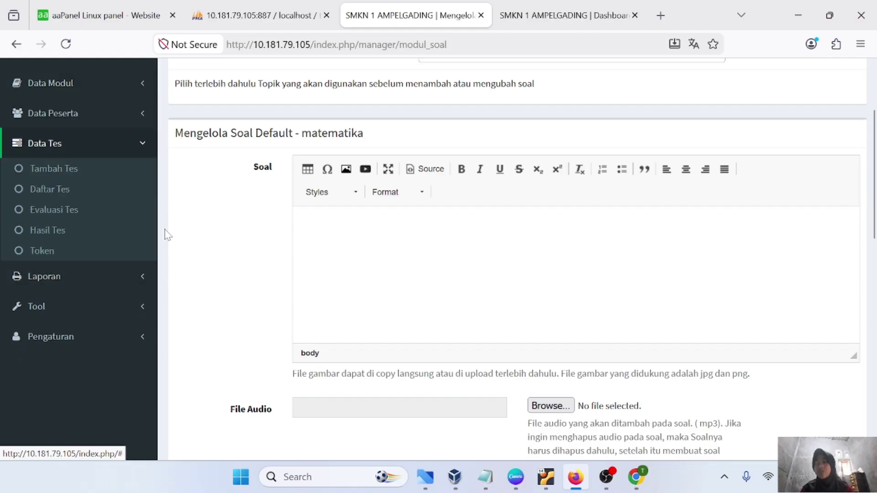
{"action": "left_click", "coordinate": [78, 173]}
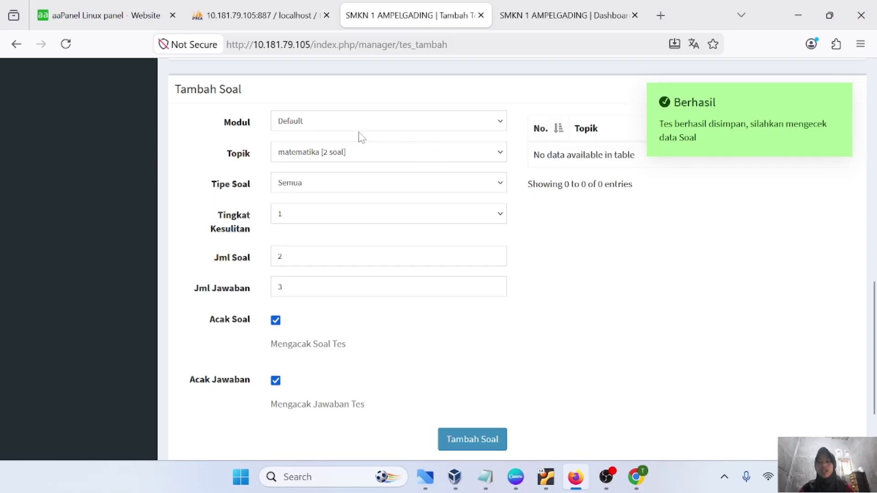
{"action": "left_click", "coordinate": [427, 127]}
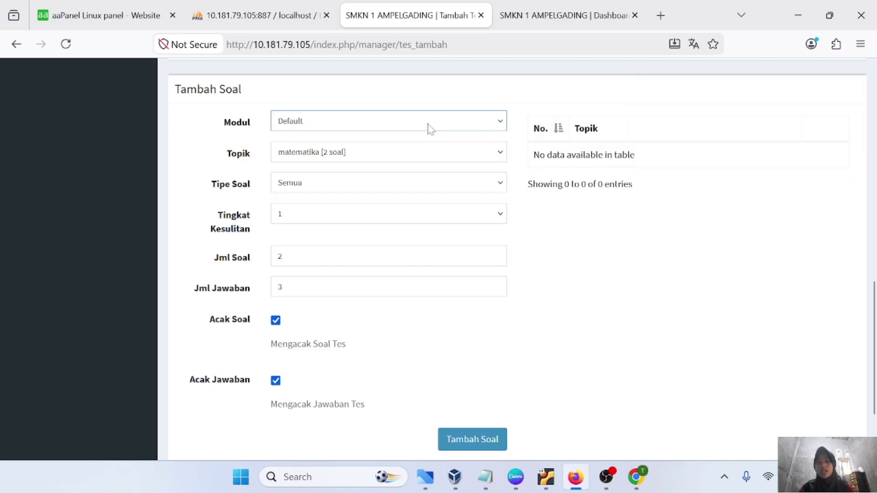
{"action": "left_click", "coordinate": [365, 155]}
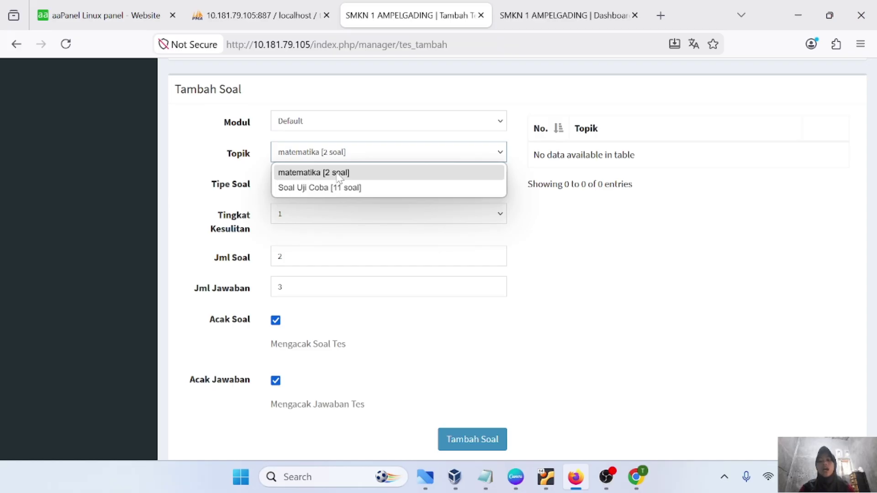
{"action": "left_click", "coordinate": [339, 175]}
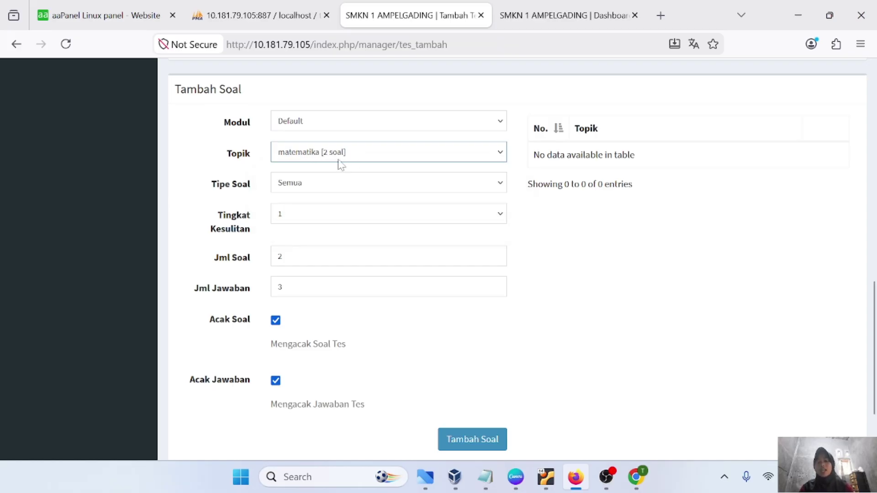
Set Tipe Soal to Pilihan Ganda and Jml Jawaban to 4
{"action": "scroll", "coordinate": [371, 165], "scroll_direction": "down", "scroll_amount": 1}
{"action": "left_click", "coordinate": [338, 165]}
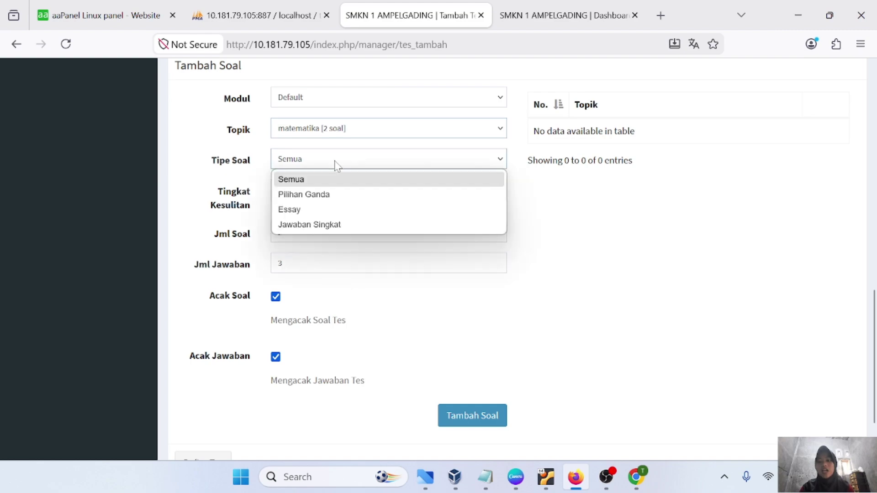
{"action": "left_click", "coordinate": [314, 196]}
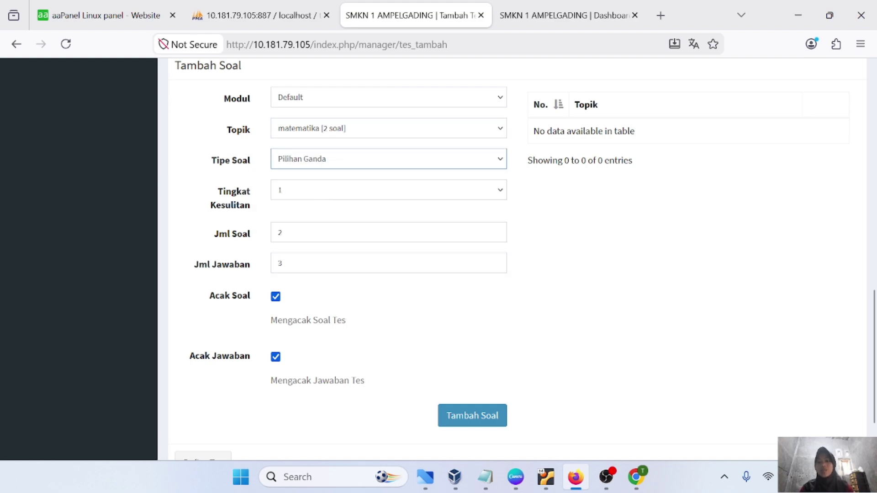
{"action": "scroll", "coordinate": [310, 151], "scroll_direction": "down", "scroll_amount": 2}
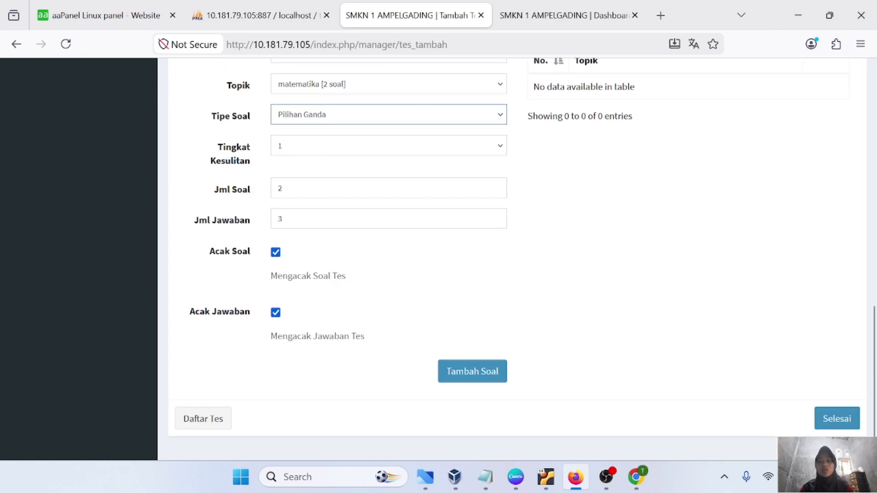
{"action": "left_click", "coordinate": [283, 219]}
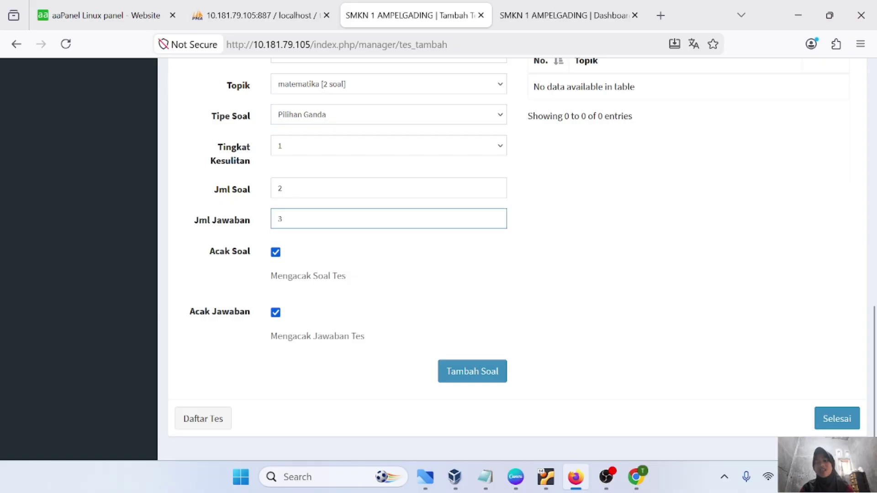
{"action": "key", "text": "BackSpace"}
{"action": "type", "text": "4"}
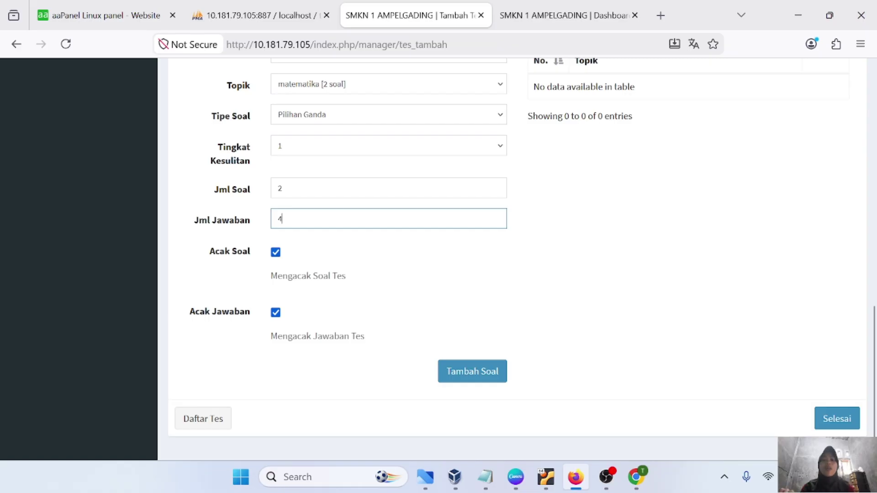
Add the matematika questions to the test with Tambah Soal and finish with Selesai
{"action": "scroll", "coordinate": [399, 262], "scroll_direction": "down", "scroll_amount": 1}
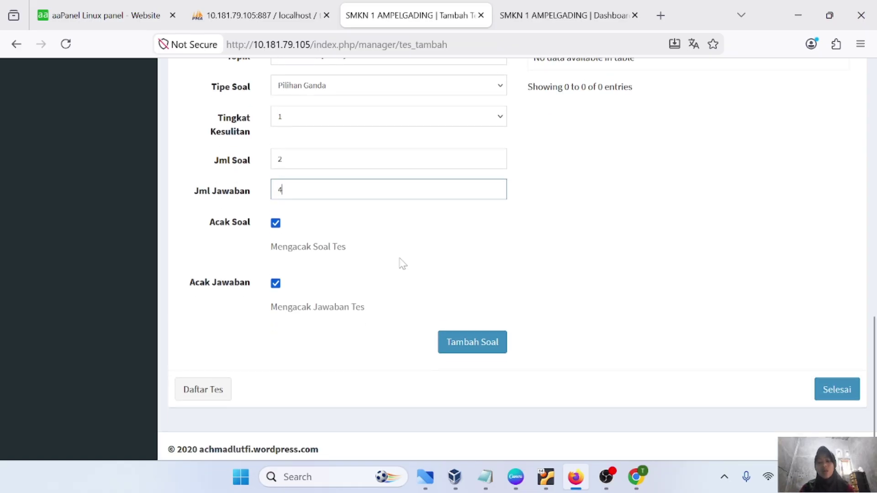
{"action": "scroll", "coordinate": [398, 288], "scroll_direction": "up", "scroll_amount": 1}
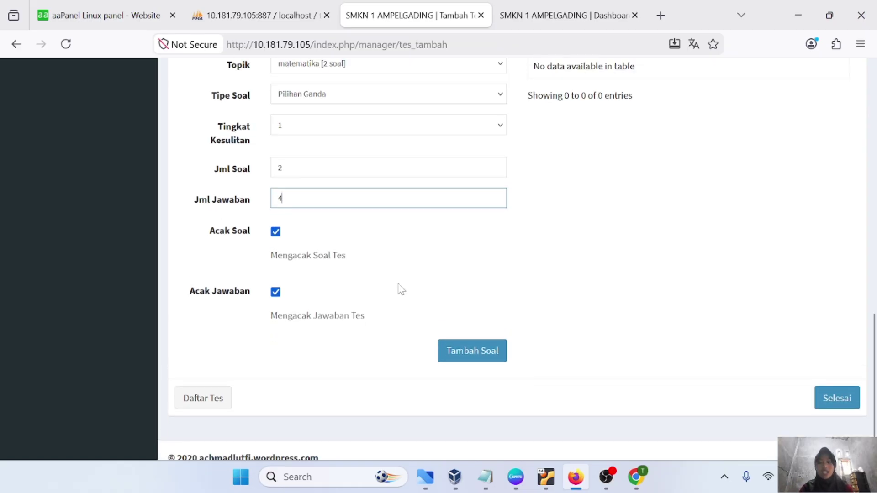
{"action": "left_click", "coordinate": [478, 378]}
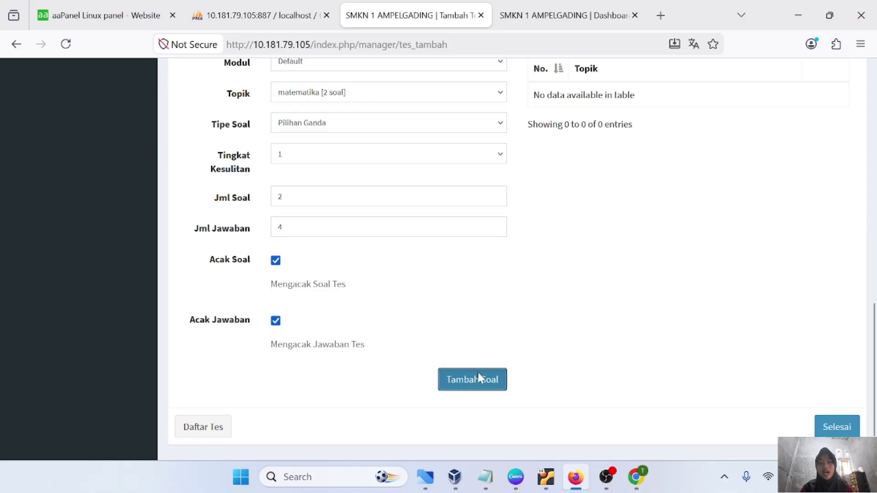
{"action": "scroll", "coordinate": [660, 366], "scroll_direction": "down", "scroll_amount": 1}
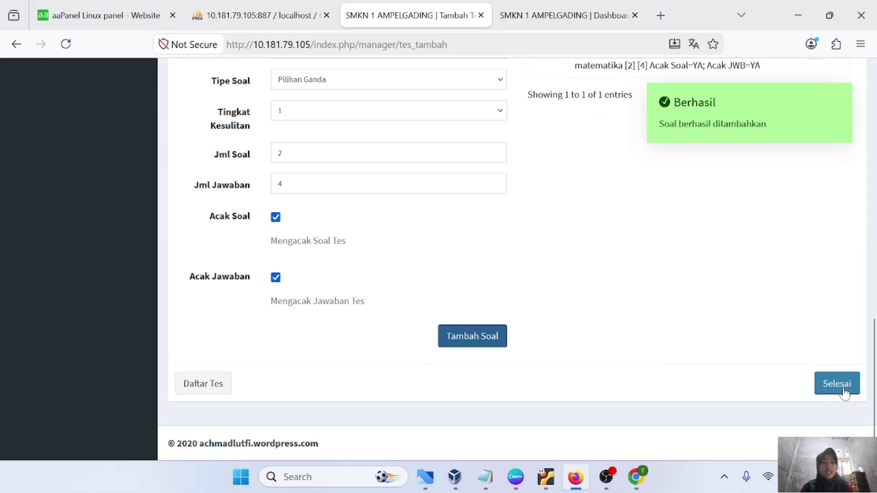
{"action": "left_click", "coordinate": [843, 391]}
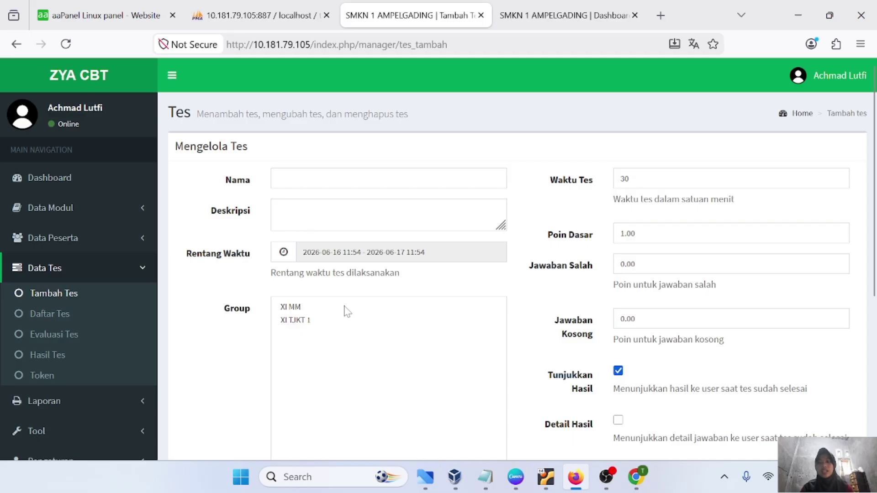
{"action": "scroll", "coordinate": [347, 311], "scroll_direction": "down", "scroll_amount": 1}
{"action": "scroll", "coordinate": [347, 312], "scroll_direction": "up", "scroll_amount": 1}
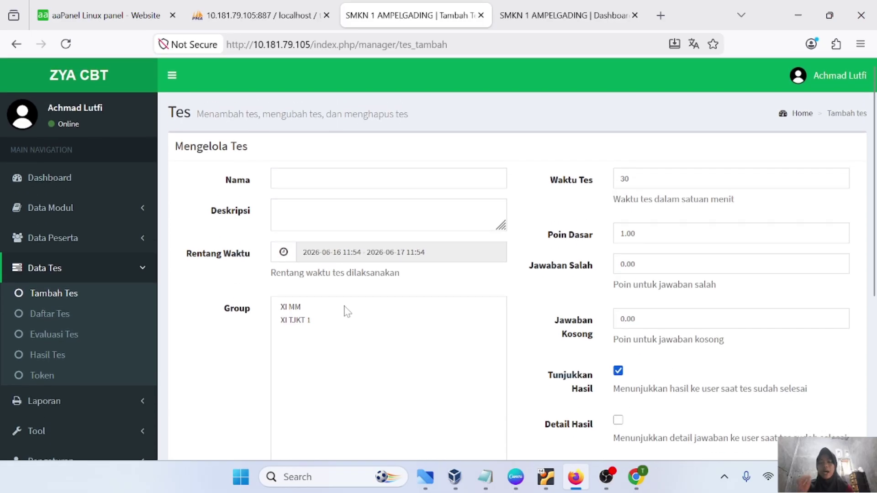
{"action": "scroll", "coordinate": [475, 251], "scroll_direction": "down", "scroll_amount": 1}
{"action": "scroll", "coordinate": [476, 250], "scroll_direction": "up", "scroll_amount": 1}
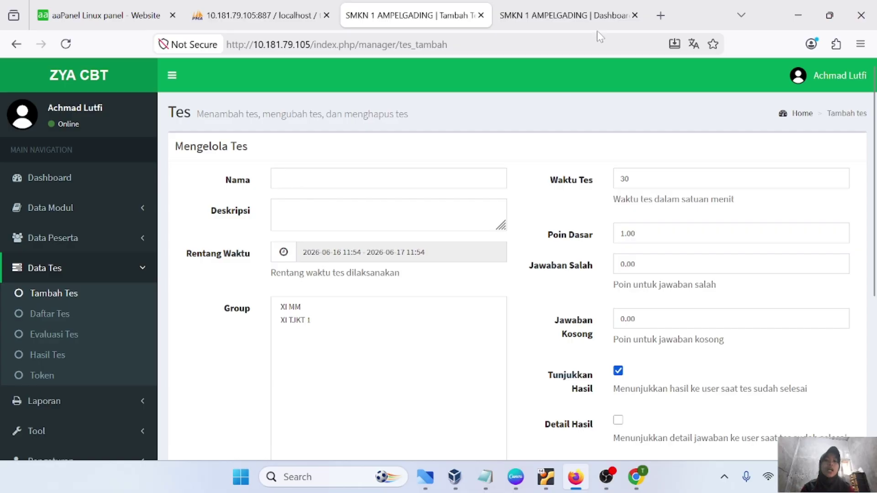
{"action": "left_click", "coordinate": [585, 17]}
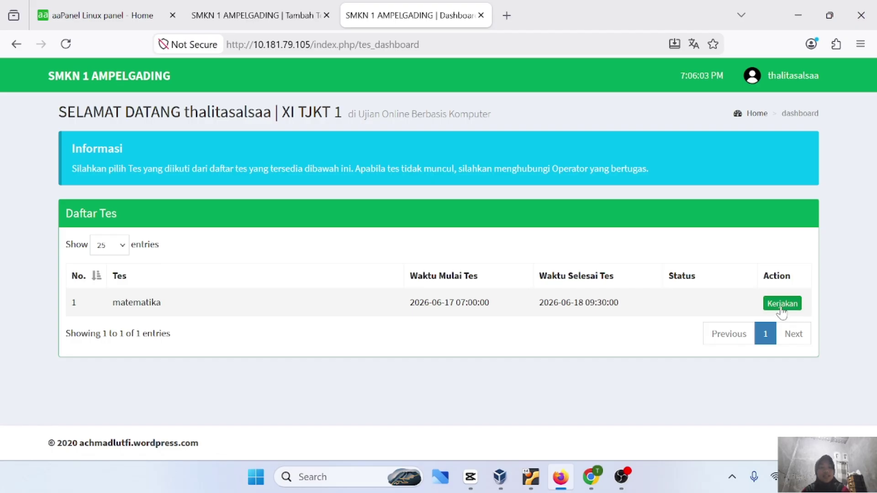
As the student, click Kerjakan on the matematika test to reach its token confirmation page
{"action": "left_click", "coordinate": [782, 303]}
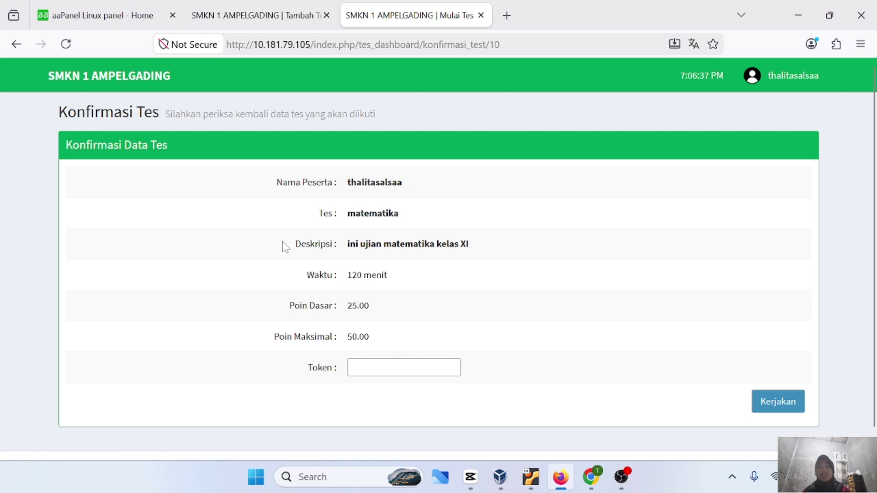
{"action": "left_click", "coordinate": [280, 15]}
Generate a new one-day token for all tests and select it in Daftar Token Hari Ini
{"action": "scroll", "coordinate": [113, 272], "scroll_direction": "down", "scroll_amount": 2}
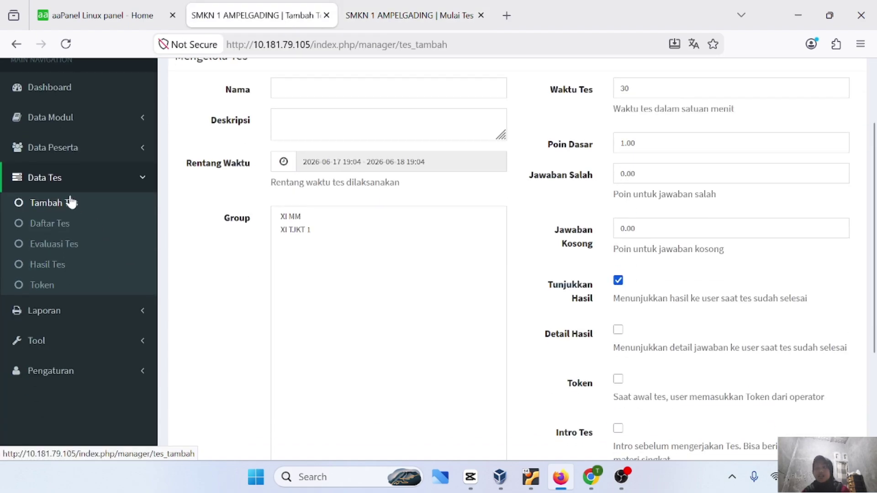
{"action": "left_click", "coordinate": [48, 285]}
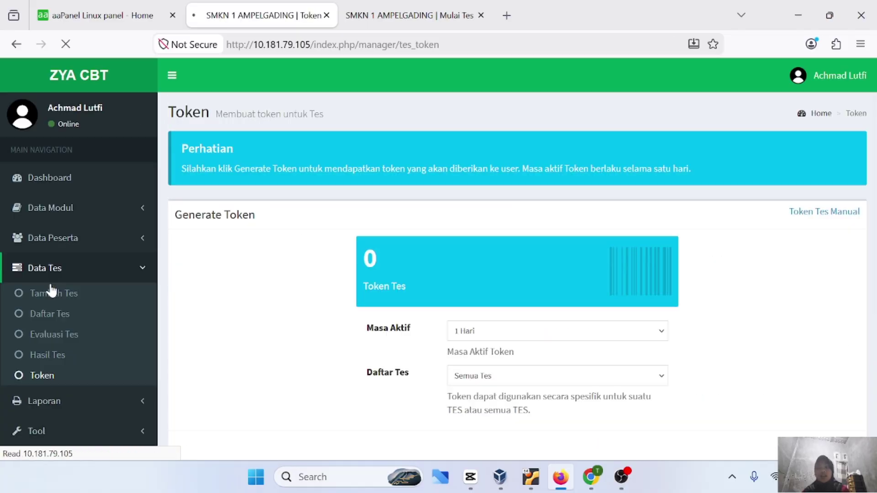
{"action": "scroll", "coordinate": [406, 286], "scroll_direction": "down", "scroll_amount": 1}
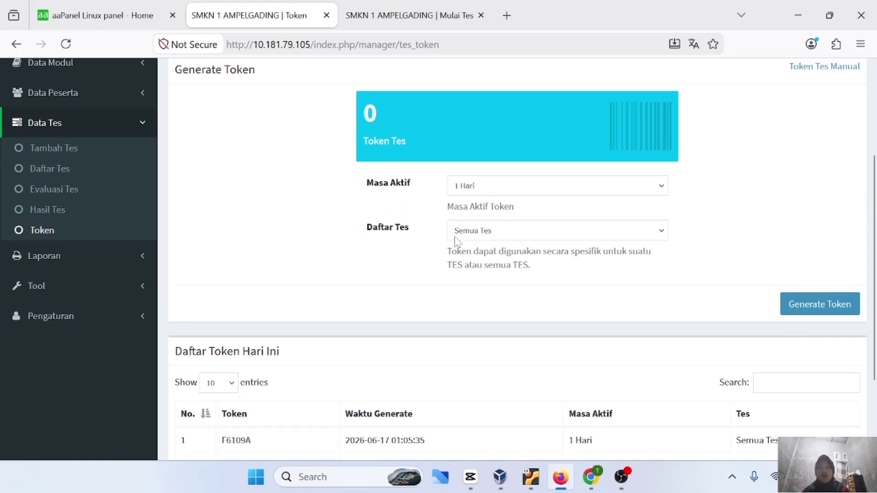
{"action": "left_click", "coordinate": [804, 311]}
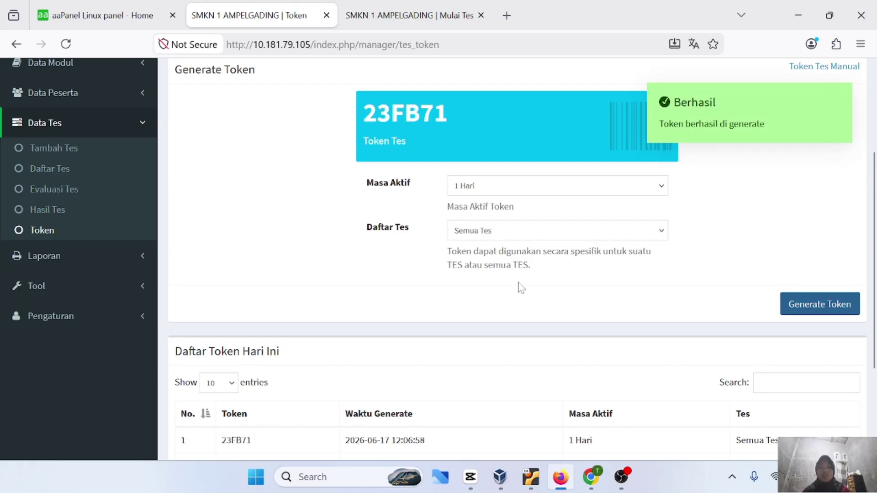
{"action": "scroll", "coordinate": [521, 288], "scroll_direction": "down", "scroll_amount": 3}
{"action": "double_click", "coordinate": [236, 299]}
{"action": "key", "text": "ctrl+c"}
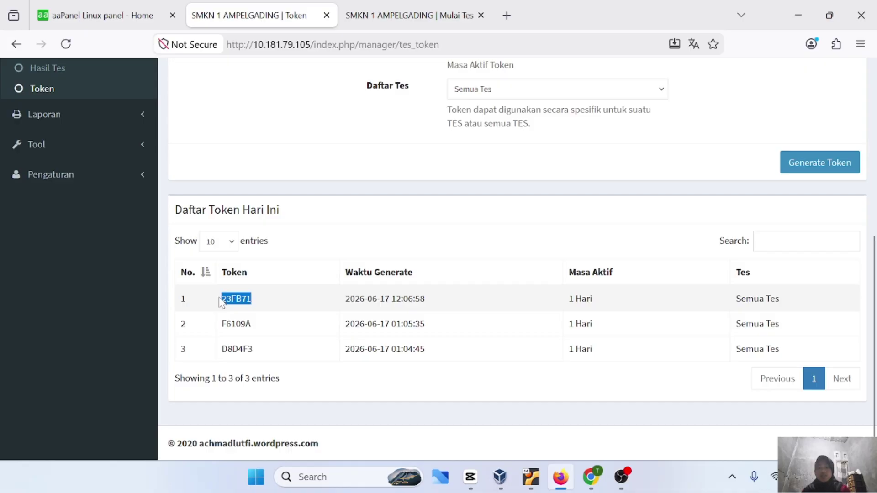
Paste the new token on the student's confirmation page and start the matematika test
{"action": "left_click", "coordinate": [388, 15]}
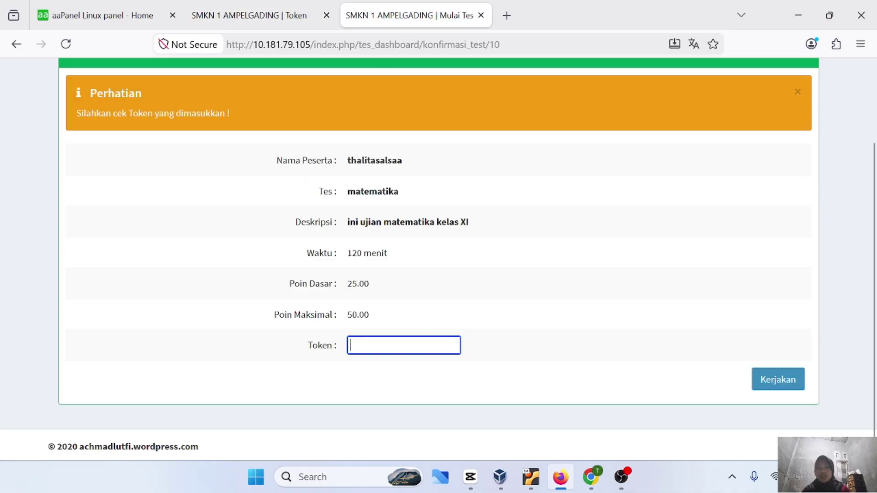
{"action": "key", "text": "ctrl+v"}
{"action": "left_click", "coordinate": [762, 377]}
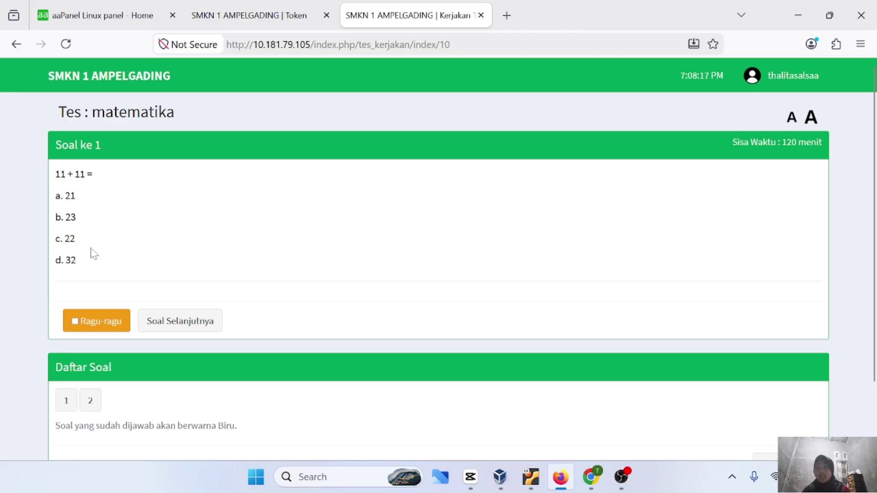
Move between questions 1 and 2 using the question buttons and next/previous buttons
{"action": "scroll", "coordinate": [150, 280], "scroll_direction": "down", "scroll_amount": 1}
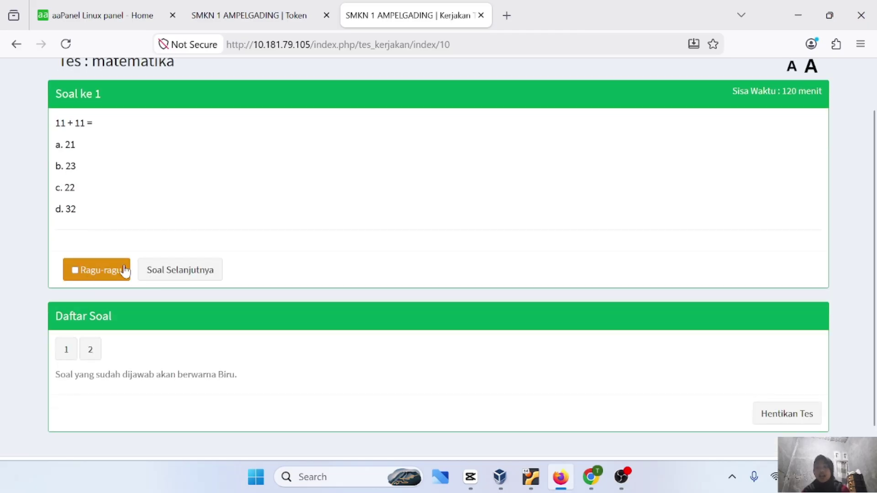
{"action": "scroll", "coordinate": [202, 290], "scroll_direction": "down", "scroll_amount": 1}
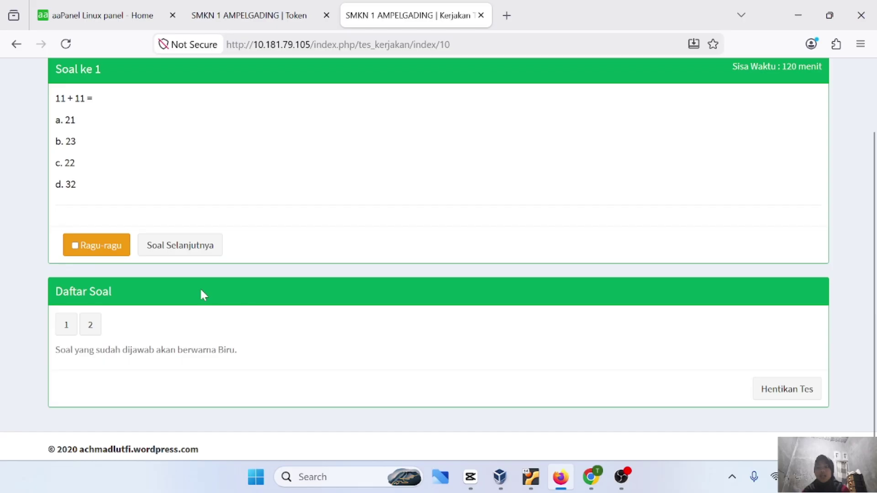
{"action": "left_click", "coordinate": [90, 326]}
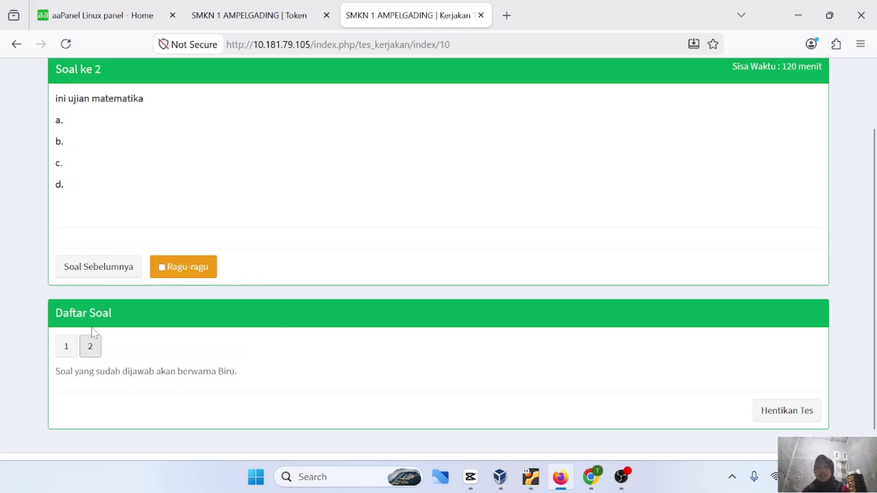
{"action": "left_click", "coordinate": [67, 347]}
{"action": "scroll", "coordinate": [301, 274], "scroll_direction": "up", "scroll_amount": 1}
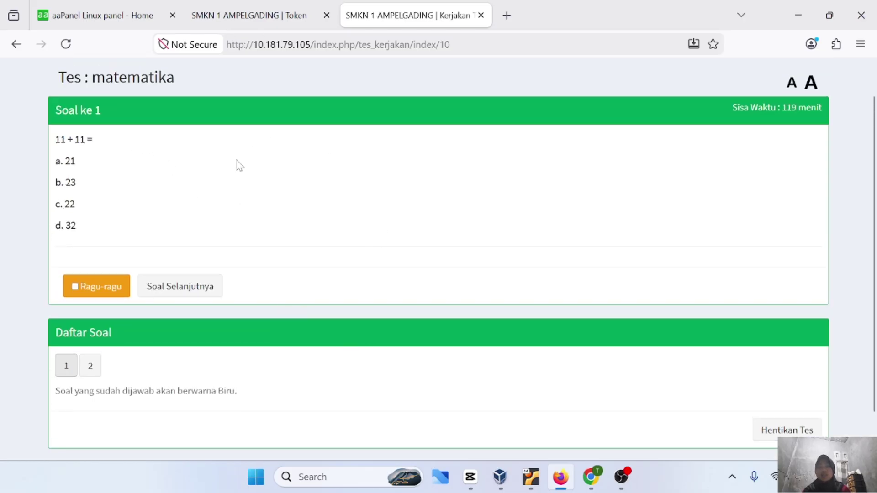
{"action": "scroll", "coordinate": [431, 221], "scroll_direction": "up", "scroll_amount": 1}
{"action": "left_click", "coordinate": [192, 316]}
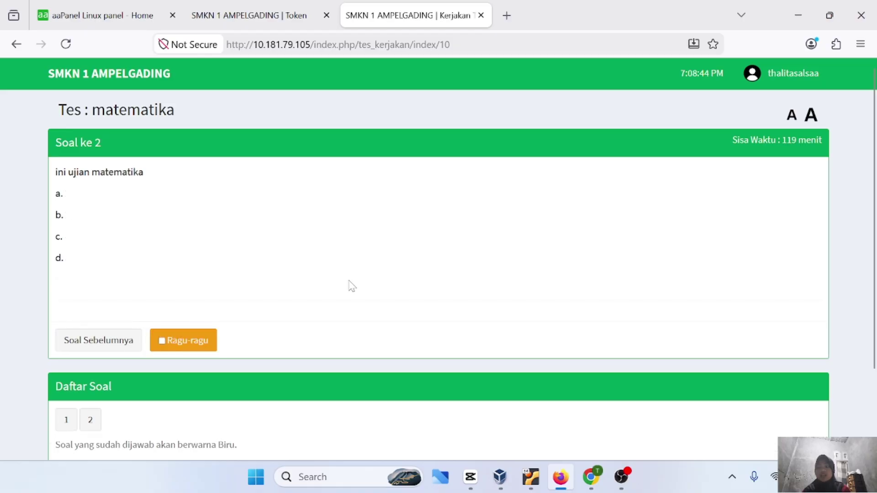
{"action": "scroll", "coordinate": [352, 286], "scroll_direction": "down", "scroll_amount": 1}
{"action": "left_click", "coordinate": [94, 277]}
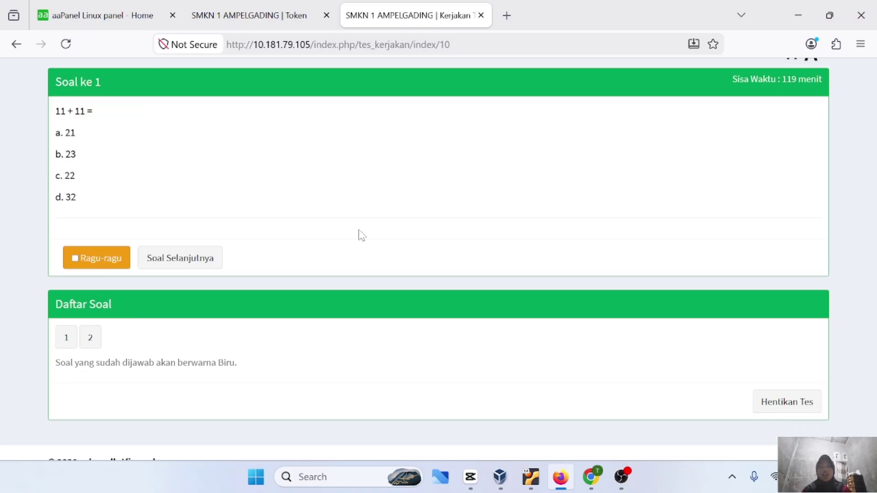
Back in the admin tab, open Data Modul > Soal for the Default - matematika topic
{"action": "left_click", "coordinate": [234, 17]}
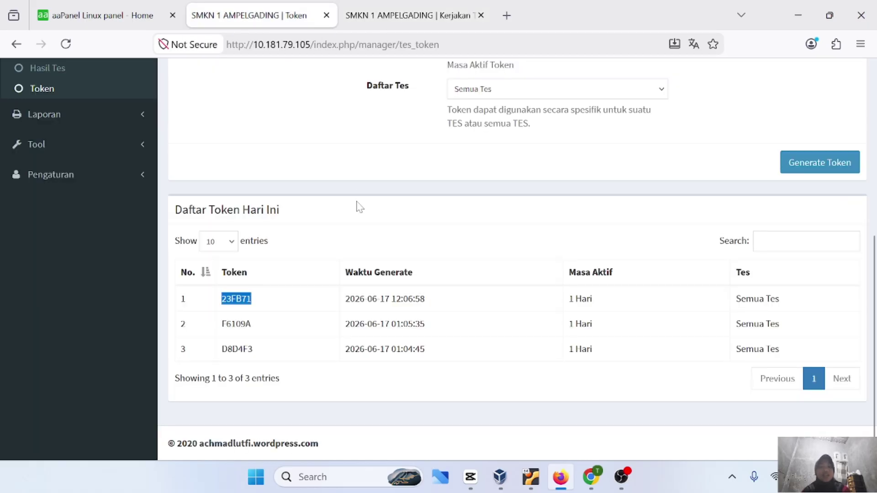
{"action": "scroll", "coordinate": [112, 173], "scroll_direction": "up", "scroll_amount": 3}
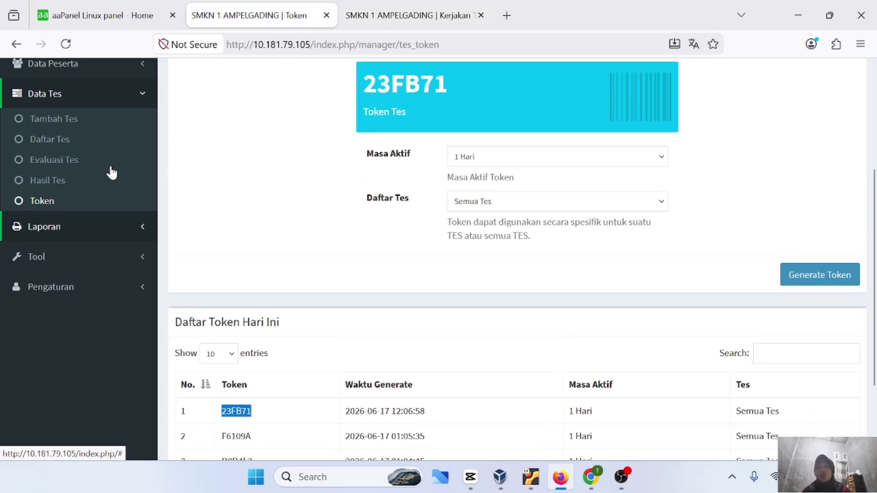
{"action": "scroll", "coordinate": [87, 167], "scroll_direction": "up", "scroll_amount": 1}
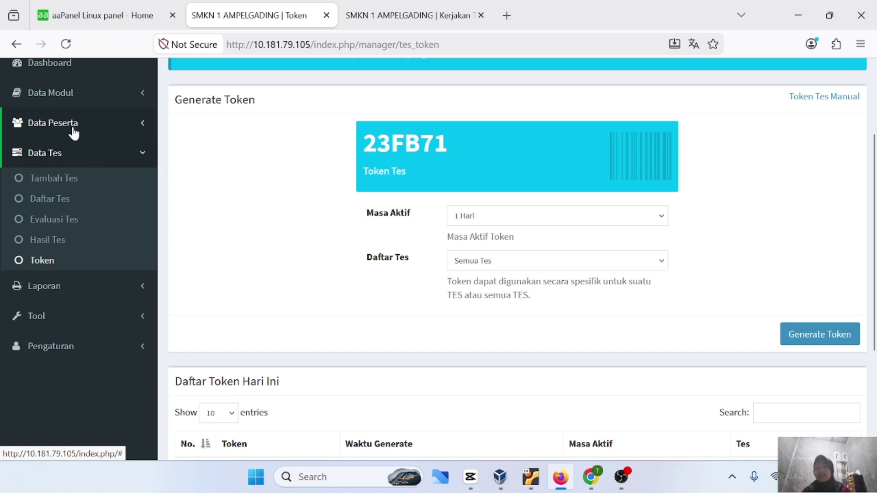
{"action": "left_click", "coordinate": [74, 98]}
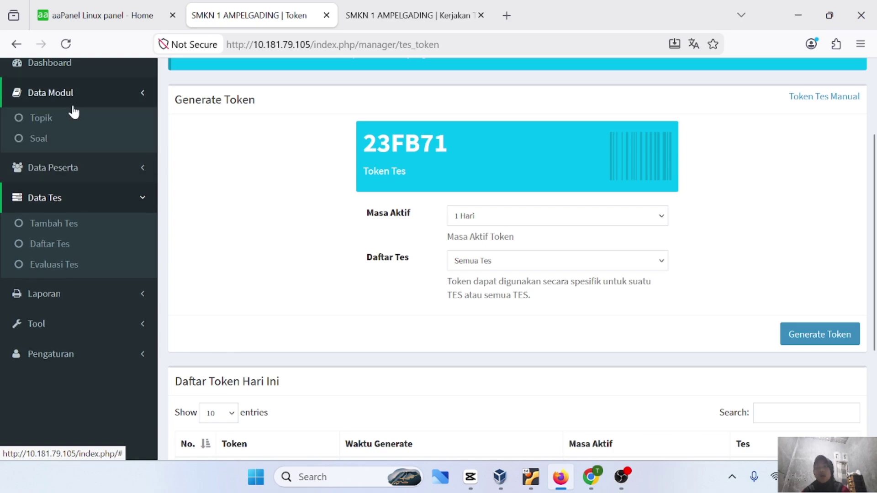
{"action": "left_click", "coordinate": [46, 119]}
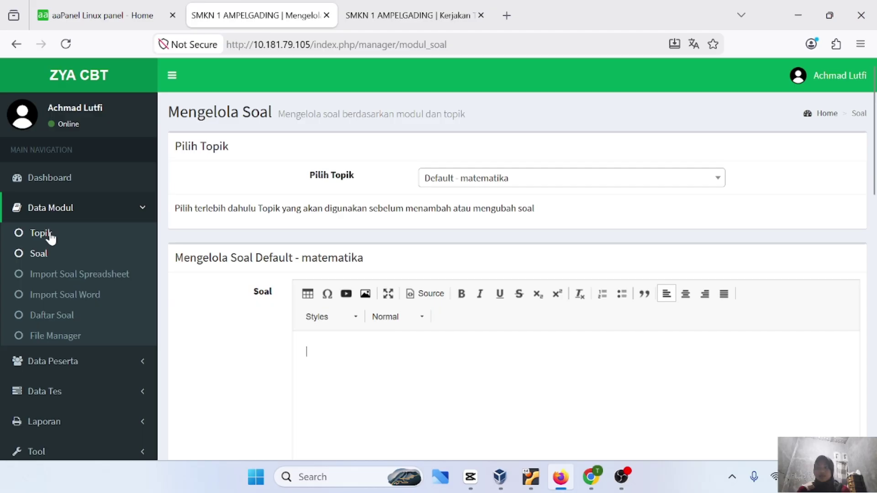
{"action": "left_click", "coordinate": [46, 234]}
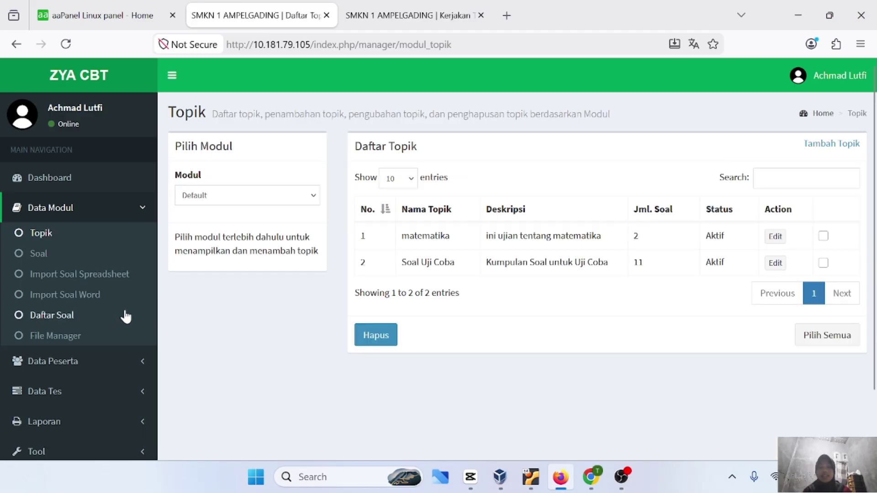
{"action": "scroll", "coordinate": [133, 309], "scroll_direction": "down", "scroll_amount": 1}
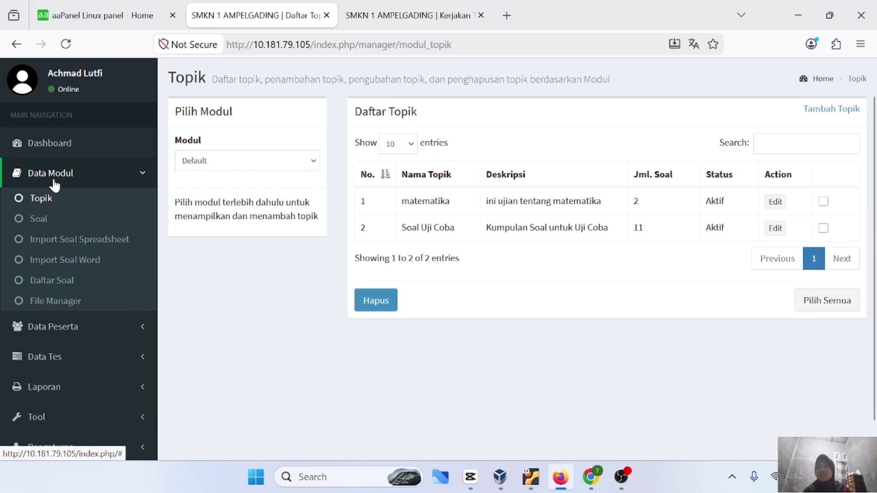
{"action": "left_click", "coordinate": [38, 221]}
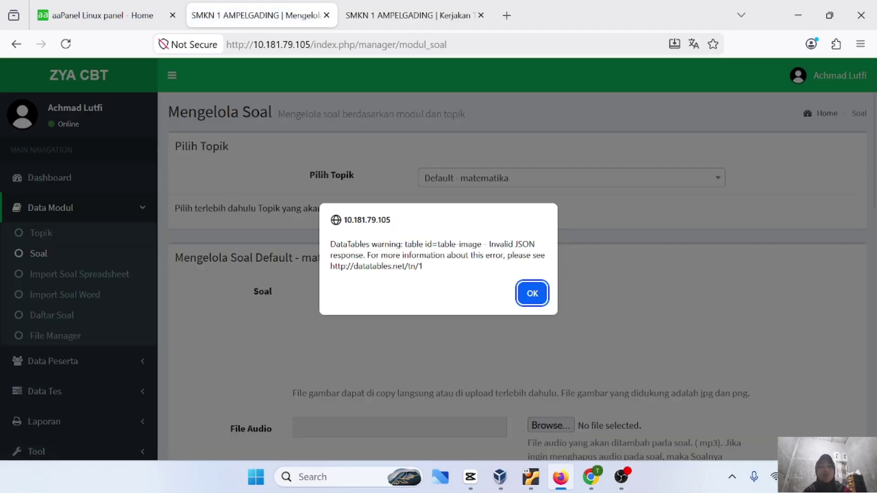
Dismiss the DataTables invalid JSON warning on the question page
{"action": "left_click", "coordinate": [532, 293]}
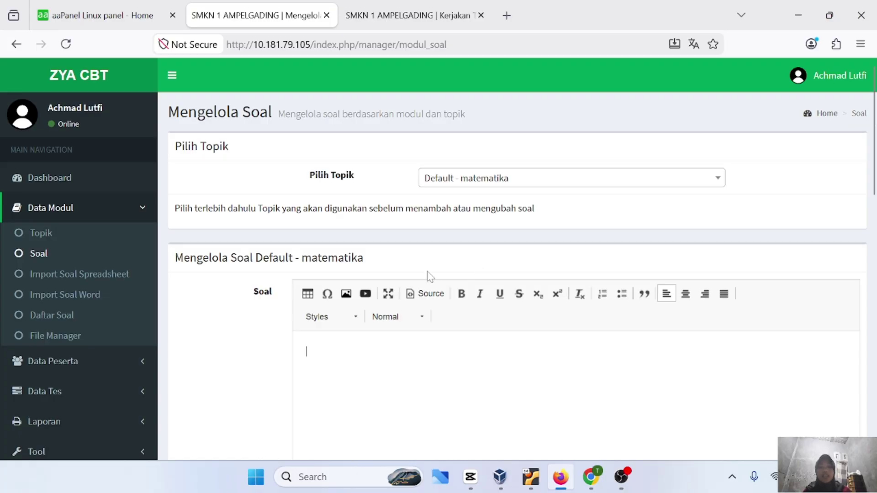
{"action": "scroll", "coordinate": [414, 114], "scroll_direction": "down", "scroll_amount": 1}
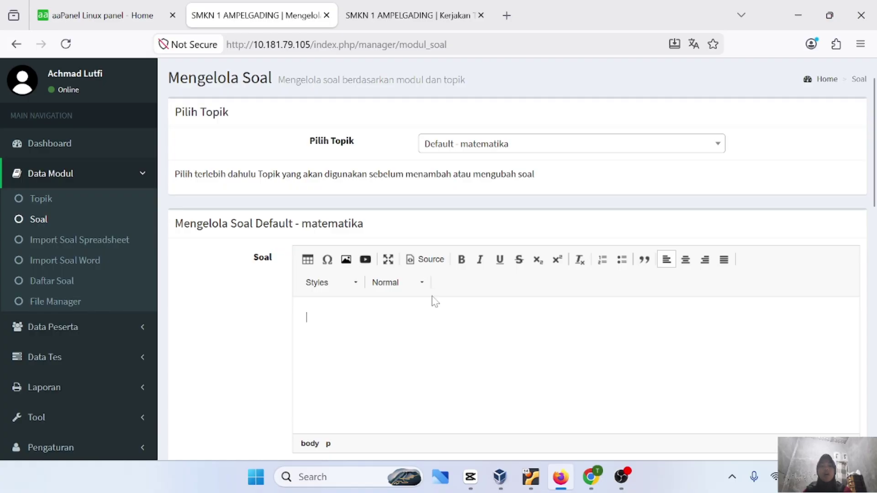
{"action": "scroll", "coordinate": [438, 256], "scroll_direction": "down", "scroll_amount": 1}
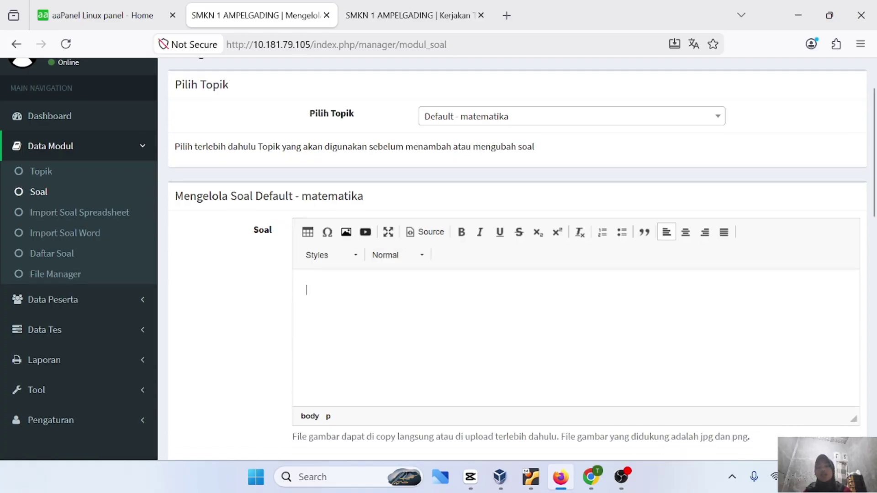
{"action": "scroll", "coordinate": [114, 260], "scroll_direction": "down", "scroll_amount": 1}
{"action": "scroll", "coordinate": [115, 260], "scroll_direction": "up", "scroll_amount": 2}
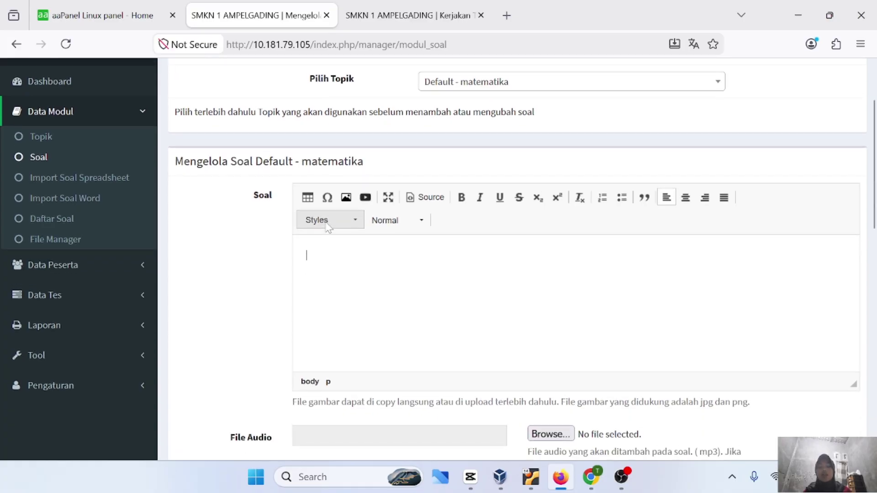
{"action": "scroll", "coordinate": [82, 260], "scroll_direction": "down", "scroll_amount": 2}
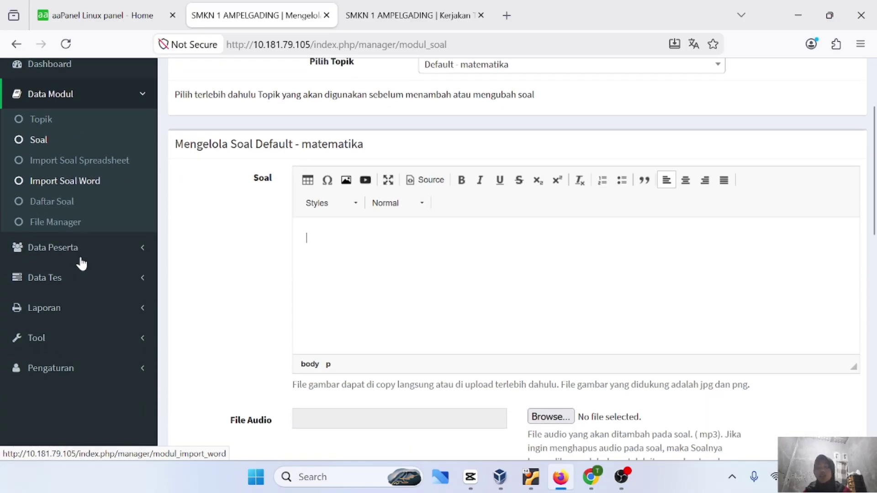
Expand Data Tes, view Daftar Tes, and open a blank Tambah Tes form
{"action": "left_click", "coordinate": [85, 260]}
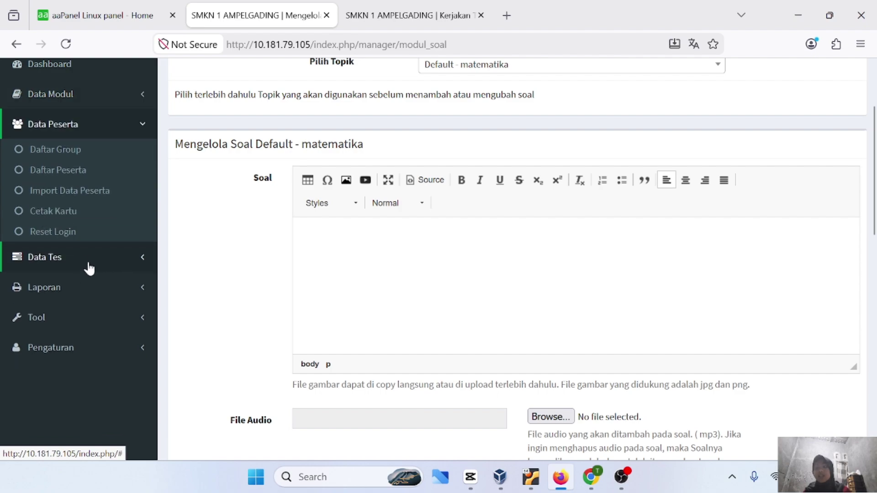
{"action": "left_click", "coordinate": [86, 260]}
{"action": "scroll", "coordinate": [104, 323], "scroll_direction": "down", "scroll_amount": 1}
{"action": "scroll", "coordinate": [104, 325], "scroll_direction": "up", "scroll_amount": 1}
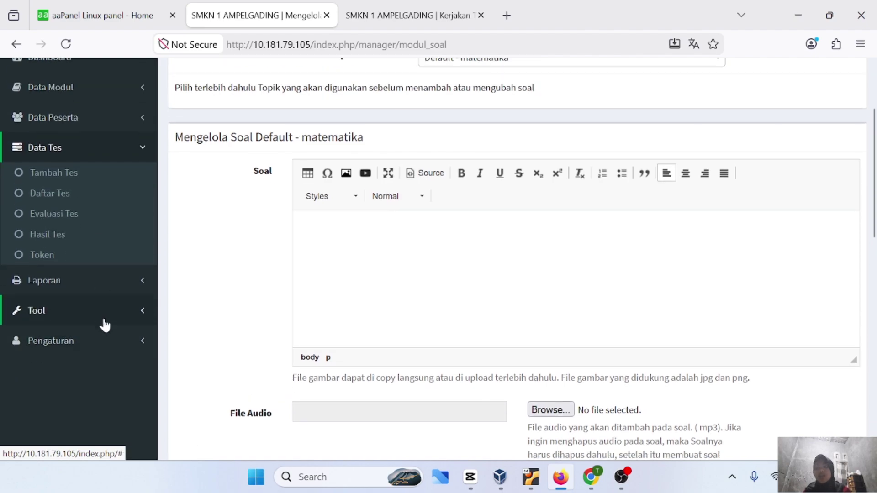
{"action": "left_click", "coordinate": [63, 198]}
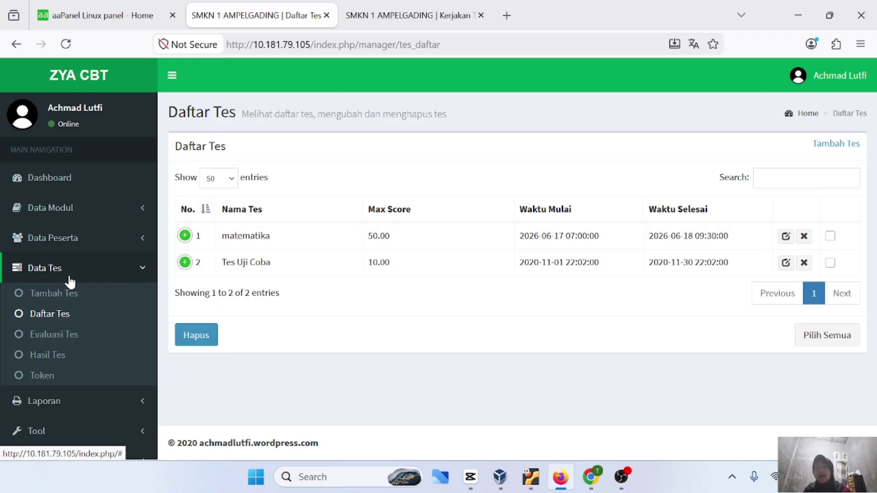
{"action": "left_click", "coordinate": [55, 293]}
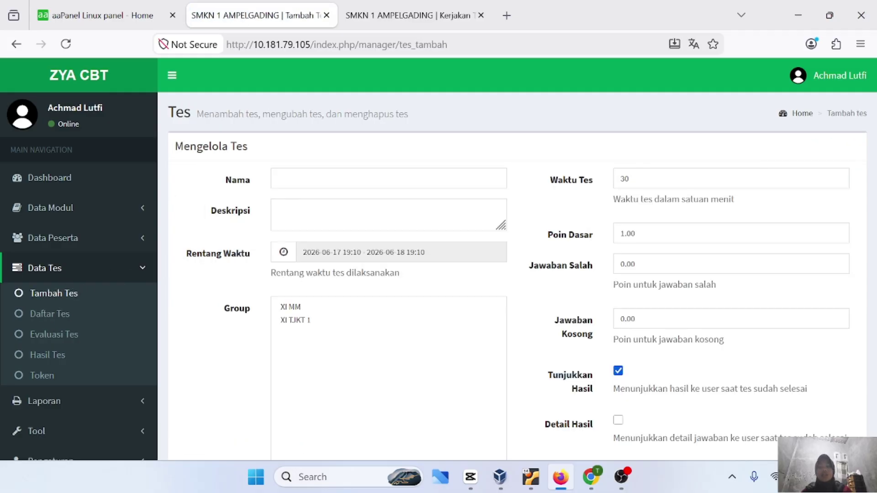